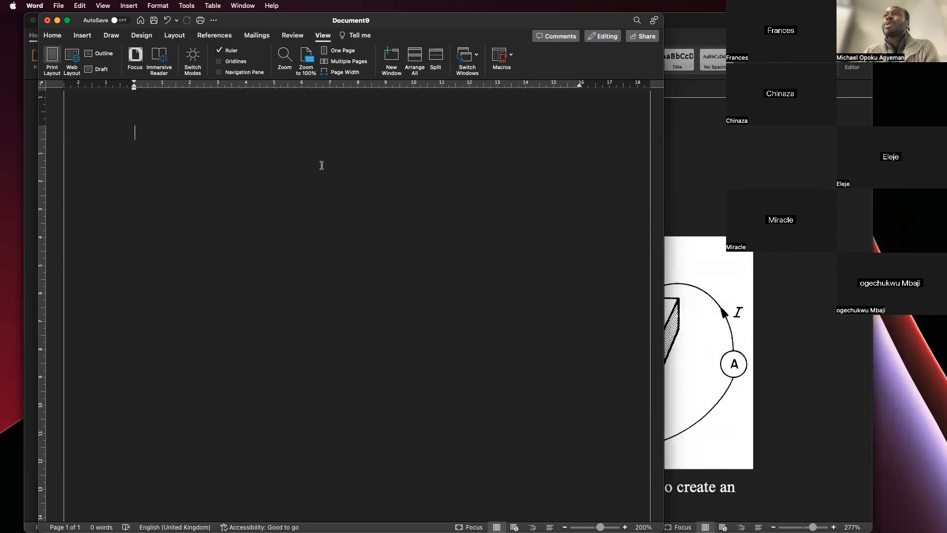
# - Widen the blank document's window and zoom the page in to 272%
pyautogui.doubleClick(380, 24)
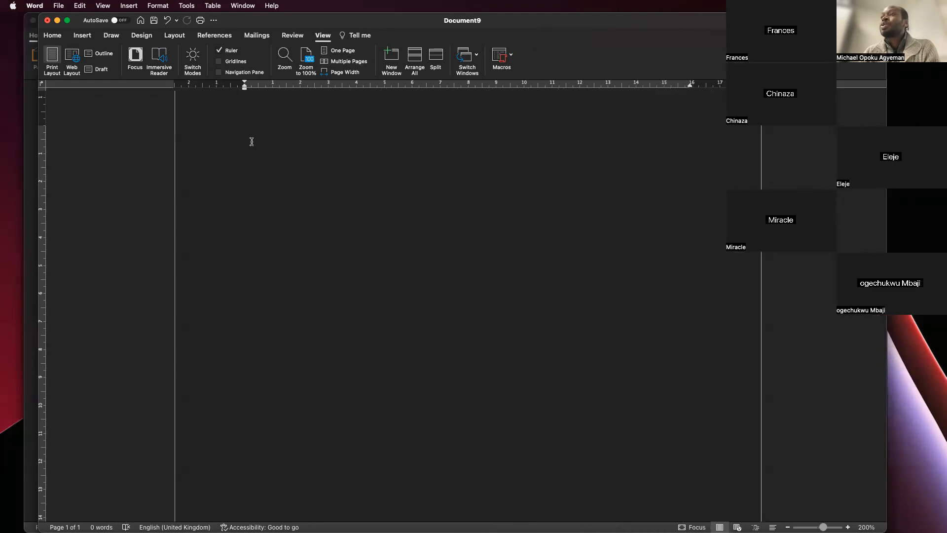
pyautogui.scroll(5, 251, 150)
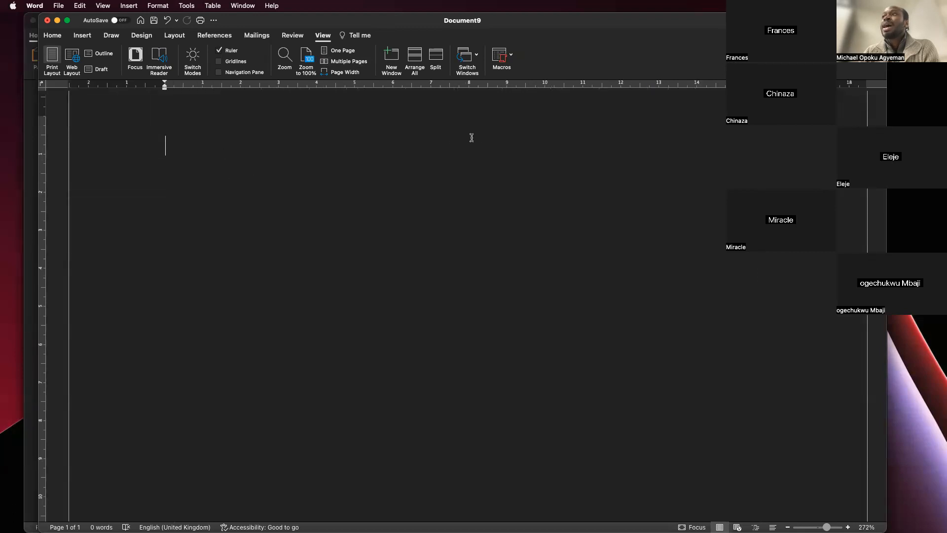
pyautogui.press('super+a')
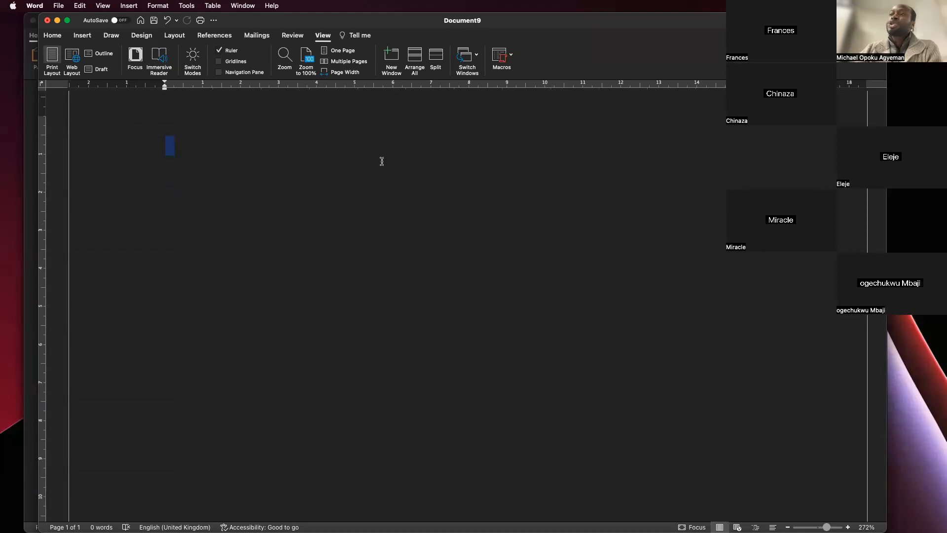
pyautogui.click(378, 136)
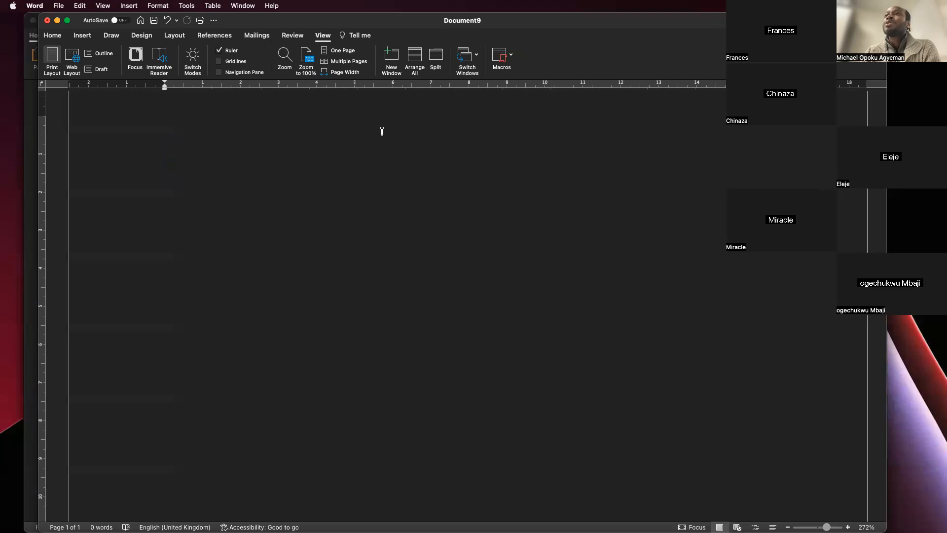
pyautogui.press('super+a')
pyautogui.click(438, 265)
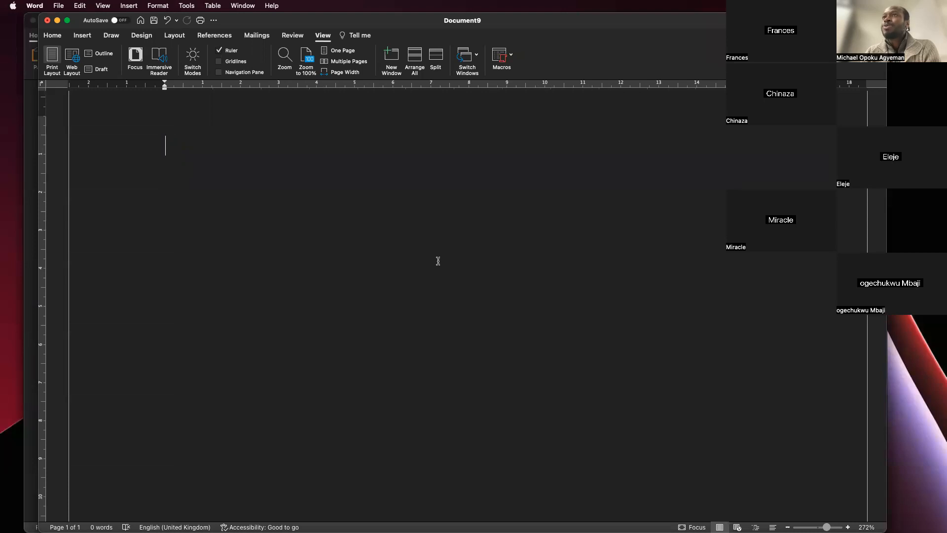
pyautogui.click(55, 36)
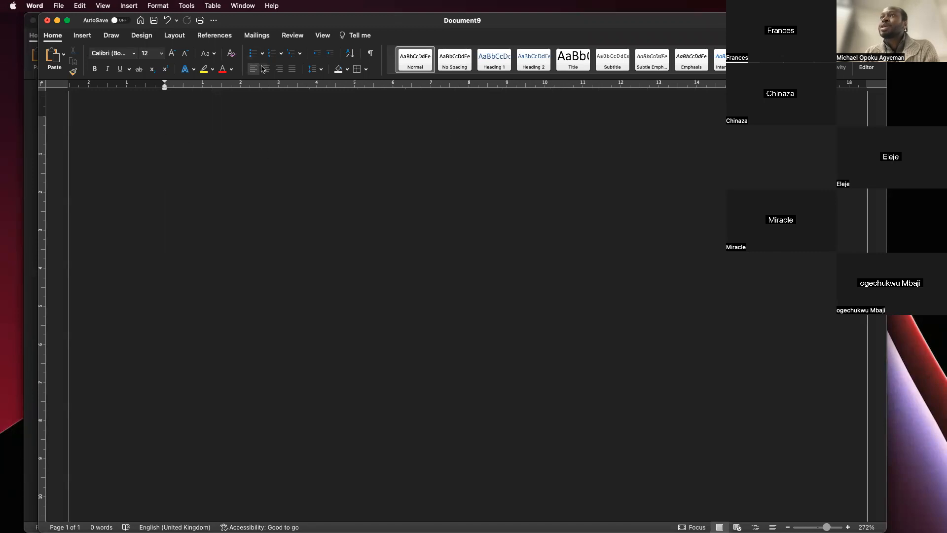
pyautogui.press('super+a')
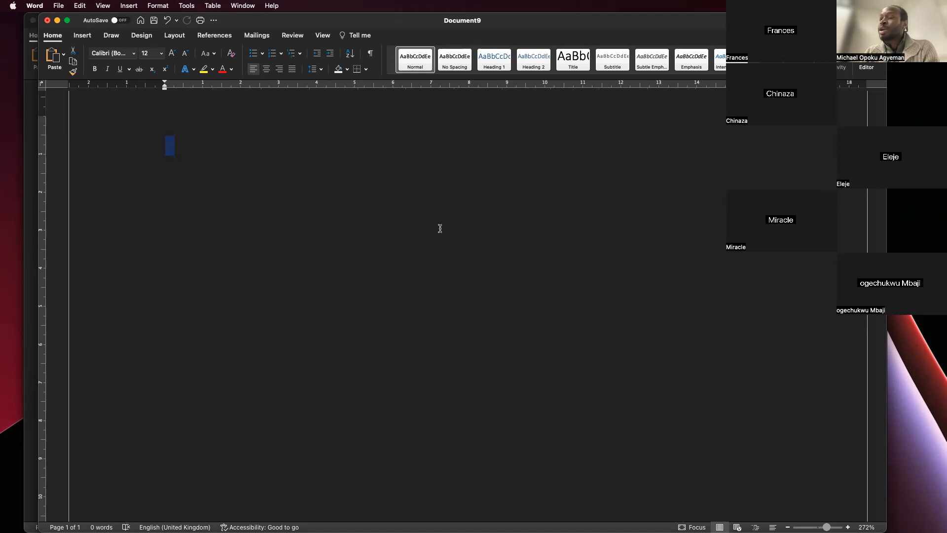
pyautogui.click(443, 260)
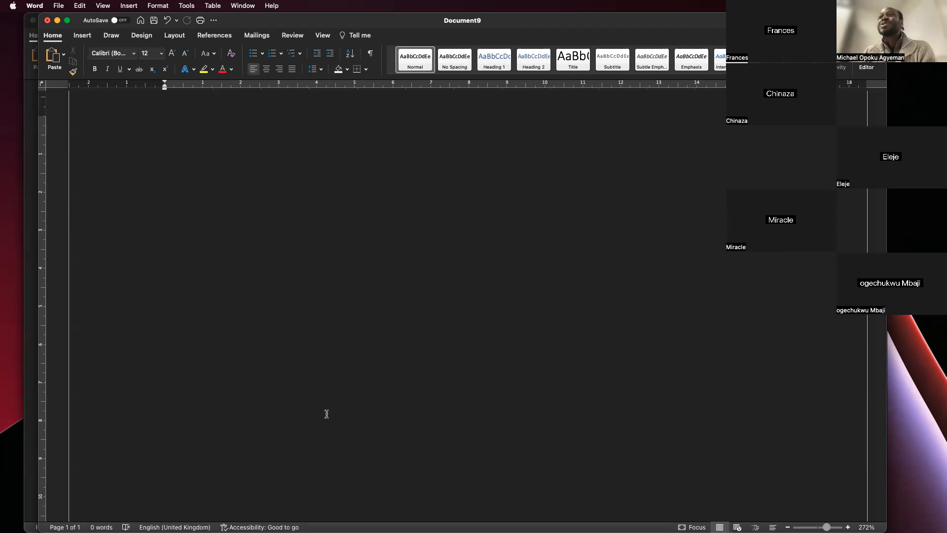
# - Centre-align the empty first line of the document
pyautogui.click(51, 40)
pyautogui.click(54, 39)
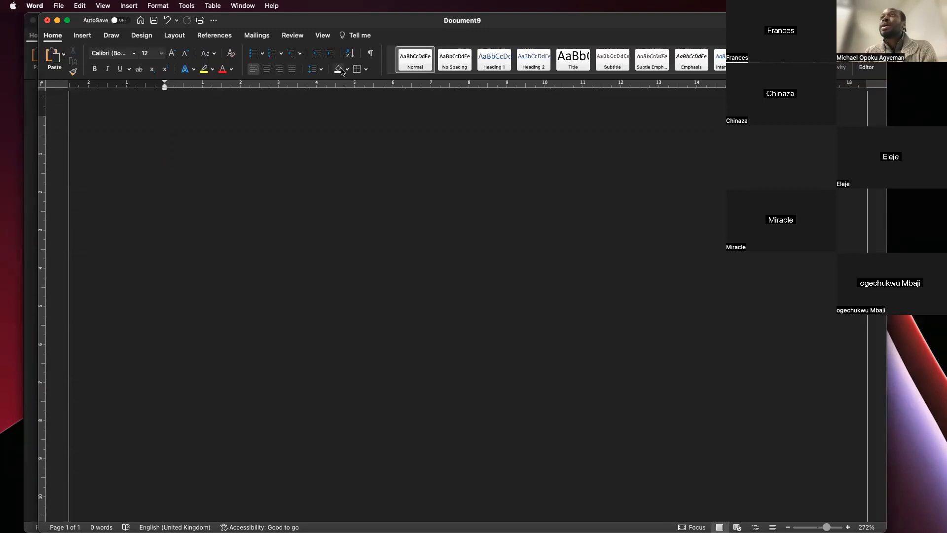
pyautogui.click(267, 70)
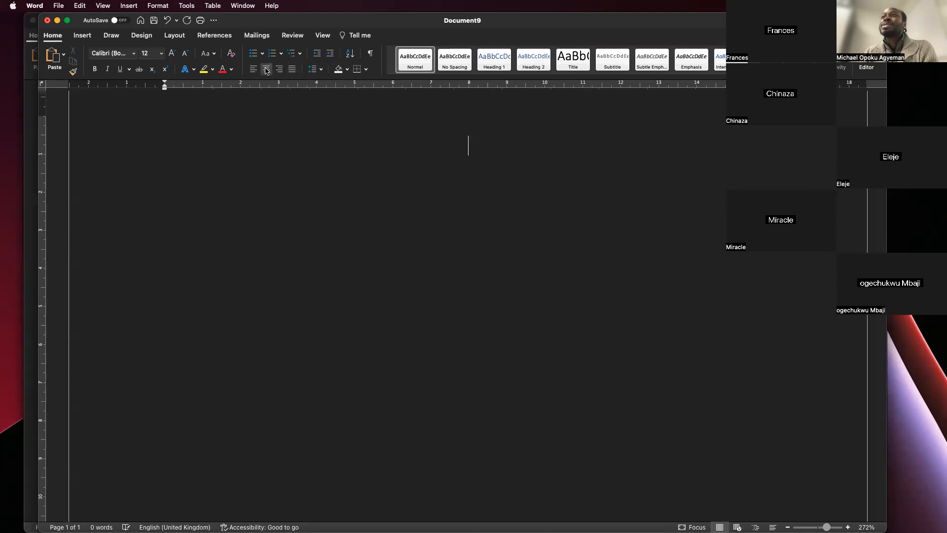
pyautogui.doubleClick(465, 149)
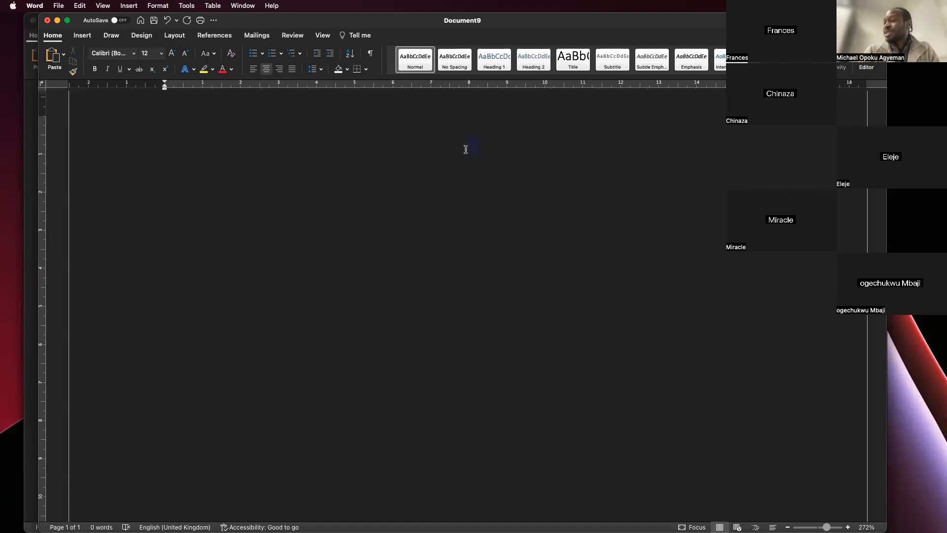
pyautogui.write('THis ')
pyautogui.write('is ')
pyautogui.write('m')
pyautogui.press('BackSpace')
pyautogui.press('BackSpace')
pyautogui.press('BackSpace')
pyautogui.press('BackSpace')
pyautogui.press('BackSpace')
pyautogui.press('BackSpace')
pyautogui.press('BackSpace')
pyautogui.press('BackSpace')
pyautogui.press('BackSpace')
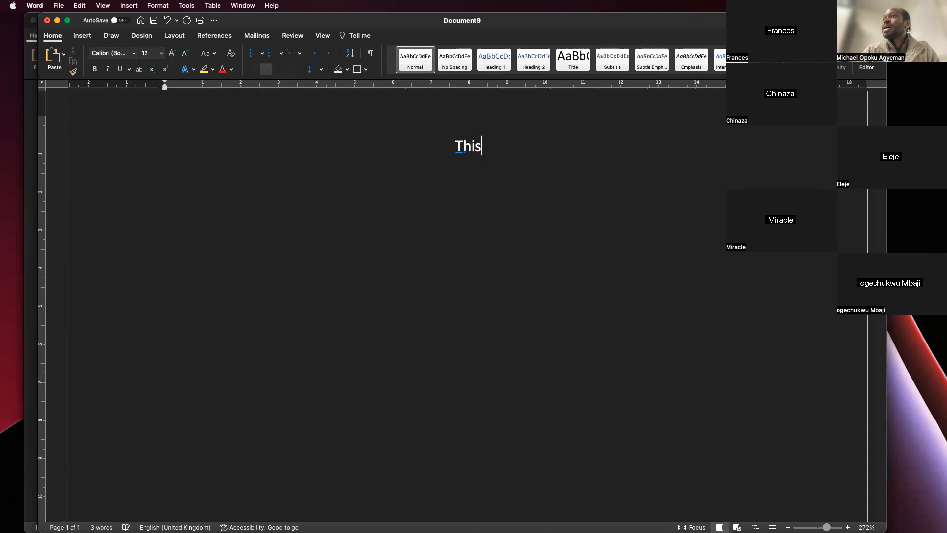
# - Enter the title "My first Microsoft Word Class" on the centred first line
pyautogui.write('My ')
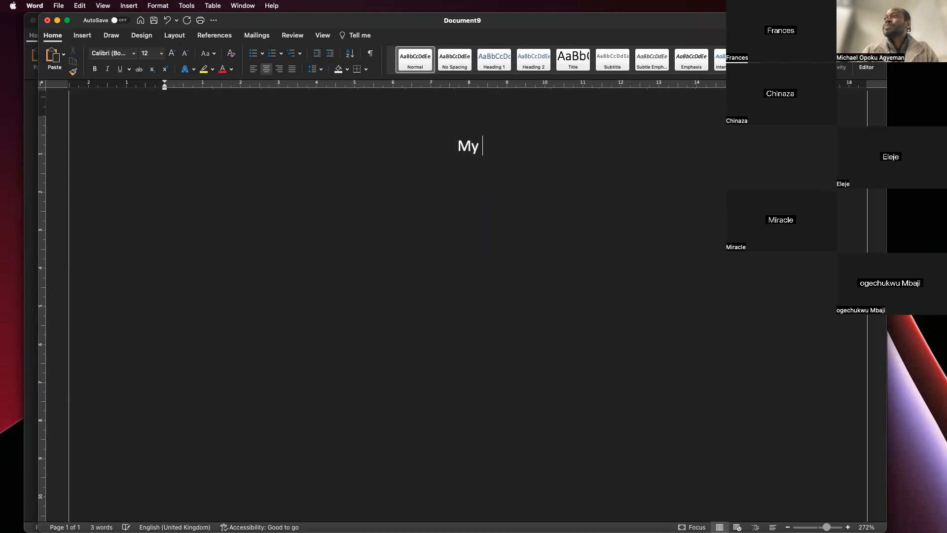
pyautogui.write('first W')
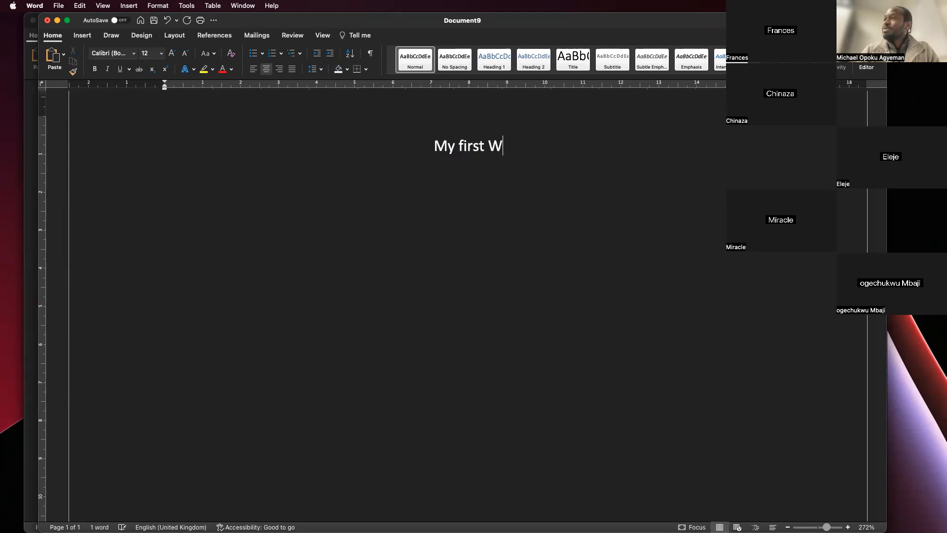
pyautogui.press('BackSpace')
pyautogui.write('Mich')
pyautogui.press('BackSpace')
pyautogui.write('rosoft Wo')
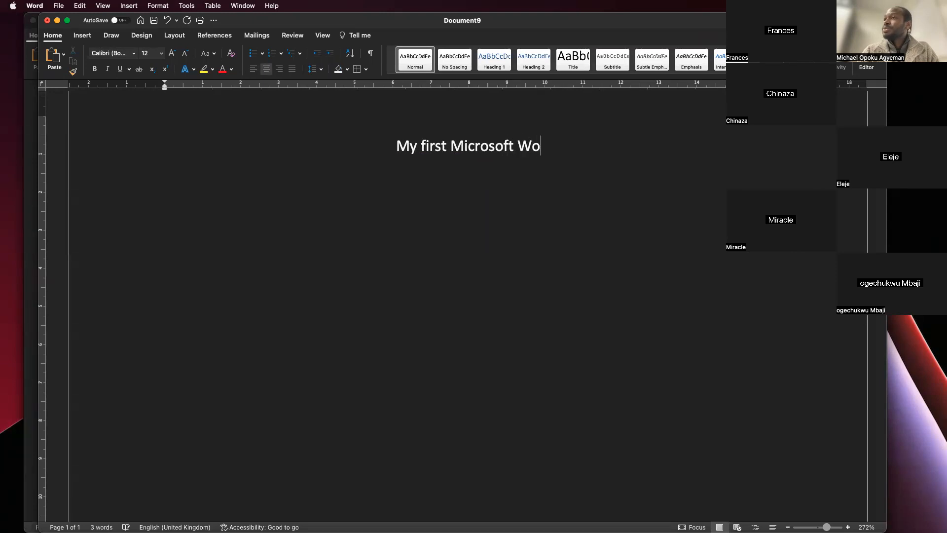
pyautogui.write('rd Class')
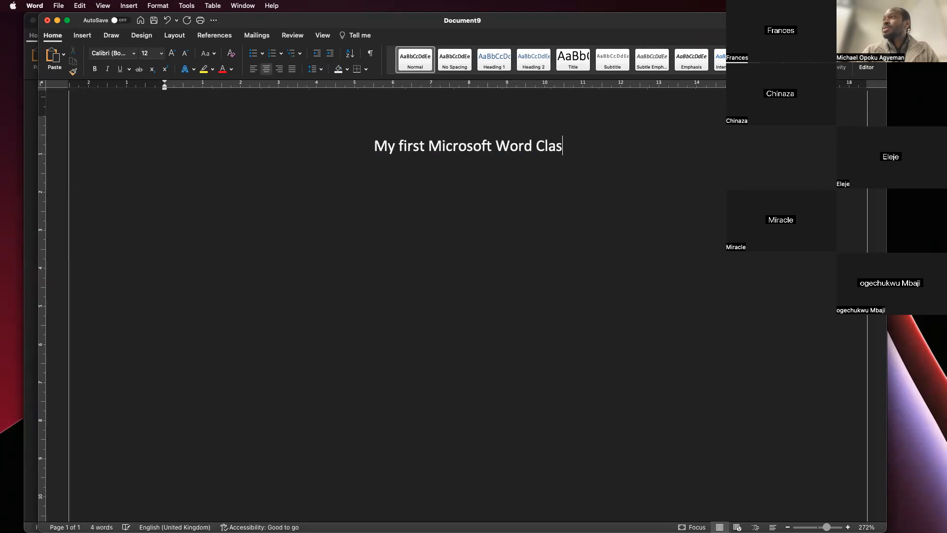
# - Replace the word "Class" in the title with "Lesson"
pyautogui.press('Left')
pyautogui.press('Left')
pyautogui.press('Left')
pyautogui.press('Left')
pyautogui.press('Left')
pyautogui.press('Left')
pyautogui.press('Left')
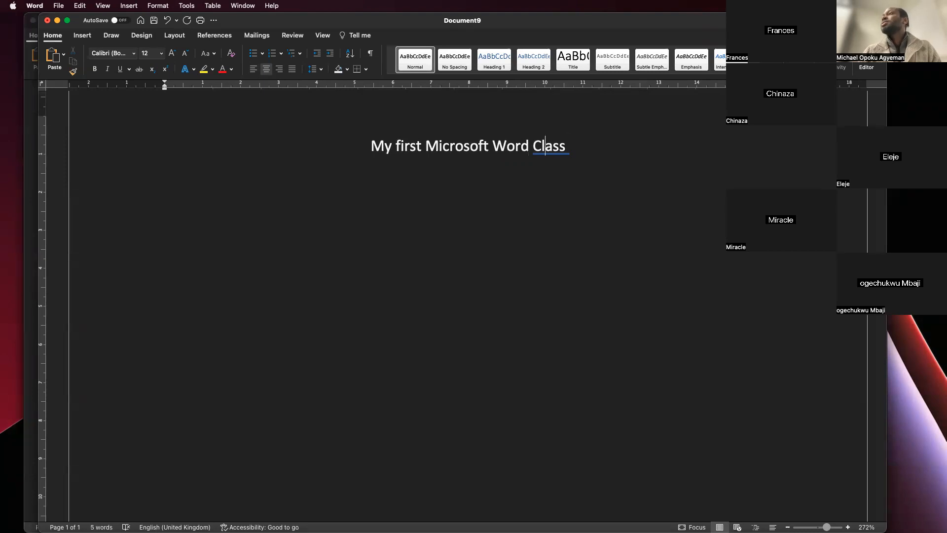
pyautogui.press('Right')
pyautogui.press('BackSpace')
pyautogui.press('BackSpace')
pyautogui.press('BackSpace')
pyautogui.press('BackSpace')
pyautogui.press('BackSpace')
pyautogui.write('Lesson')
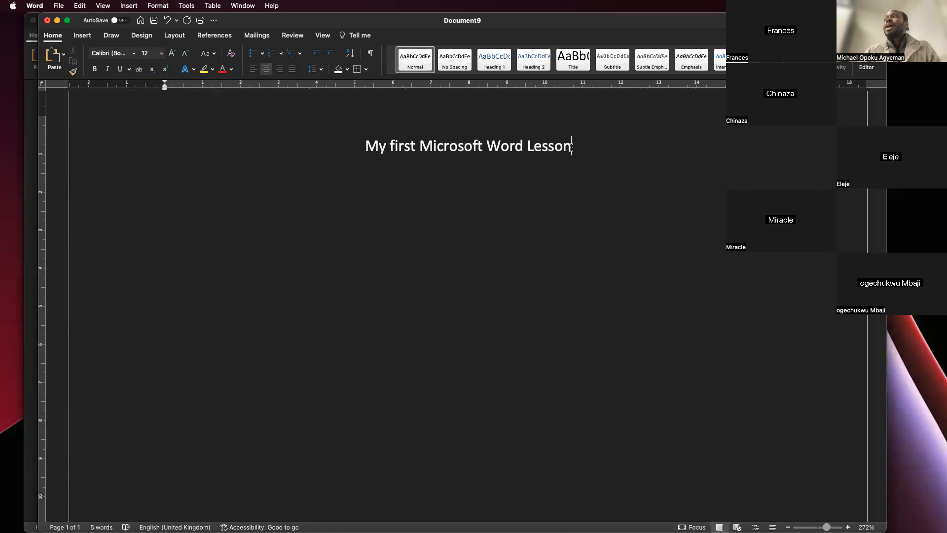
pyautogui.click(461, 172)
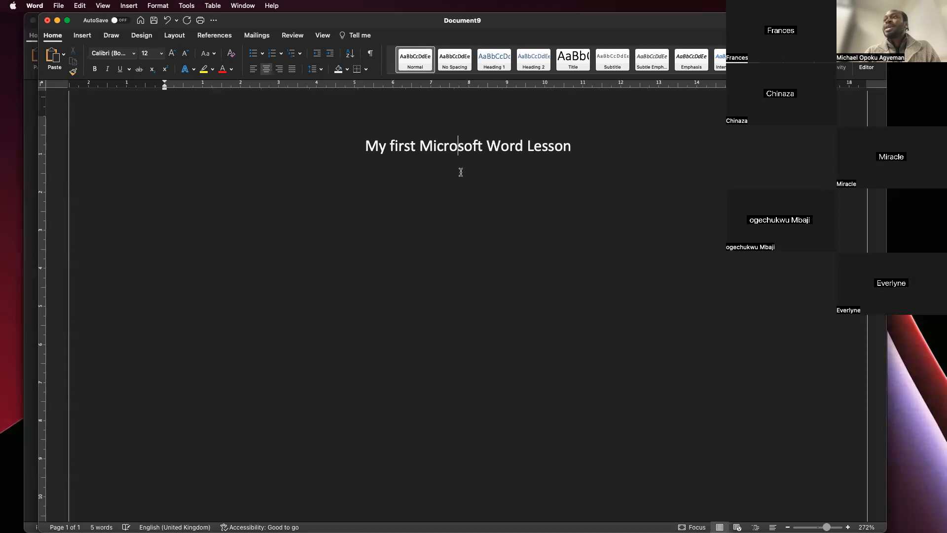
pyautogui.click(571, 150)
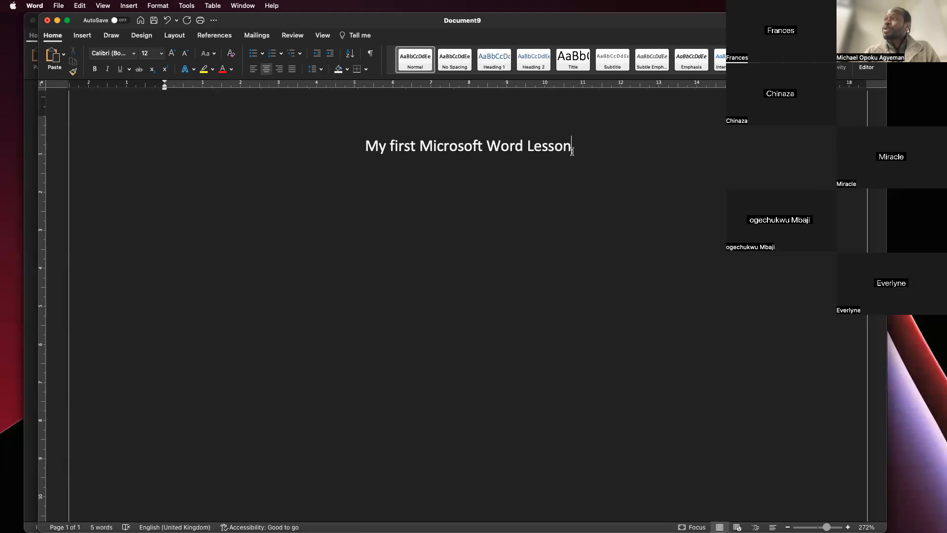
pyautogui.doubleClick(461, 171)
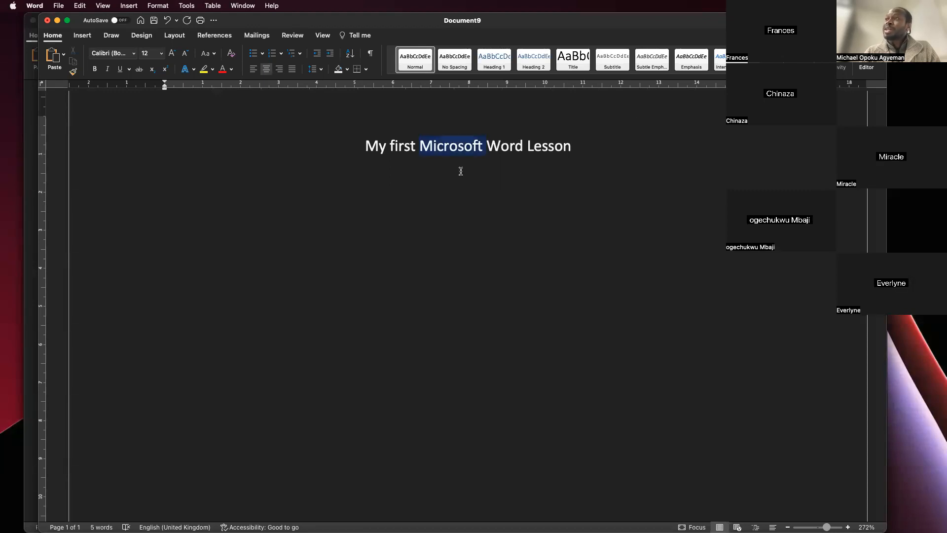
pyautogui.click(578, 151)
pyautogui.click(573, 145)
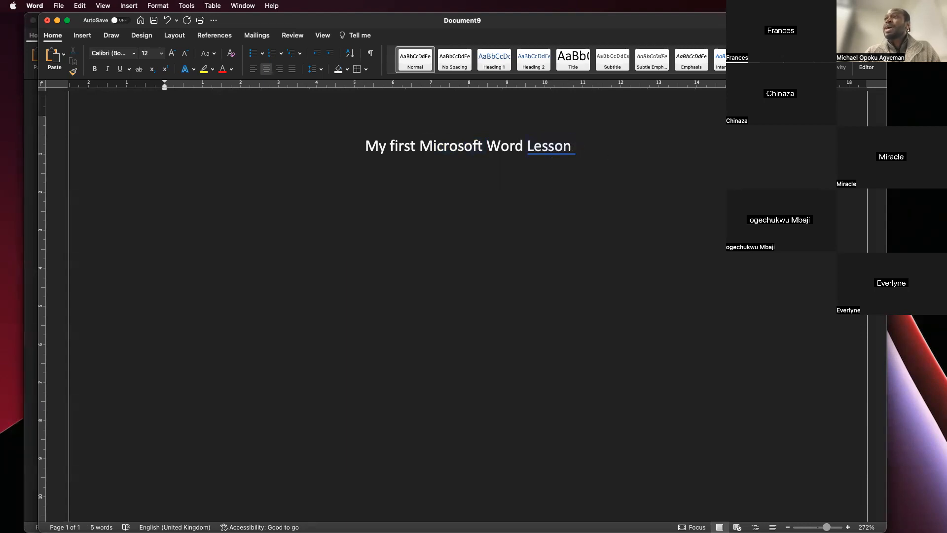
# - Add two centred lines of random filler text below the title, and delete both lines
pyautogui.write('ksdfkjdhfds')
pyautogui.press('Return')
pyautogui.write('sdklfsdkfjsldkfjsdlf')
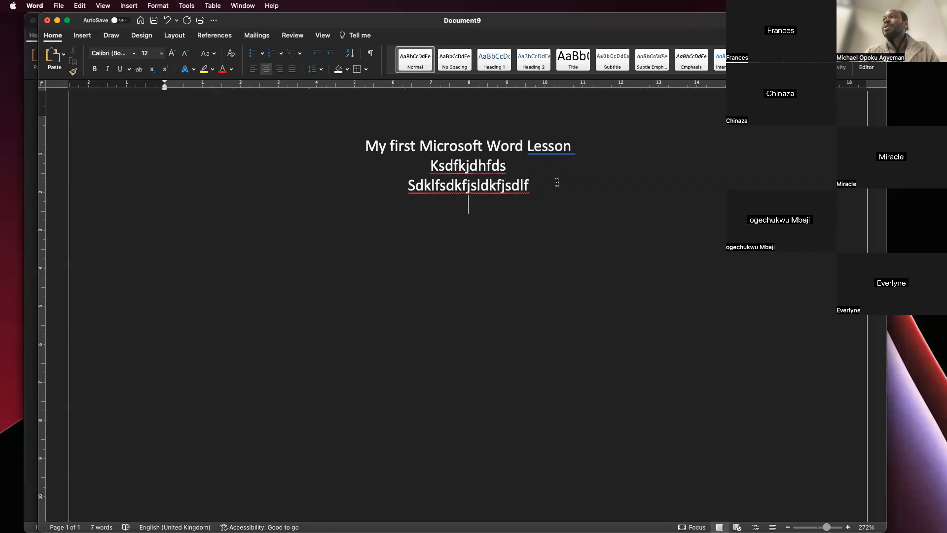
pyautogui.moveTo(524, 185); pyautogui.dragTo(418, 173)
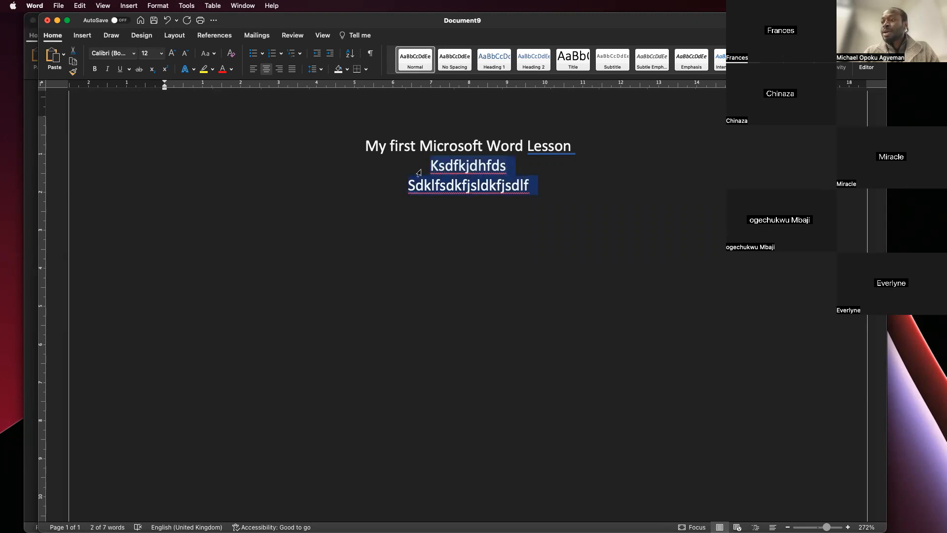
pyautogui.press('BackSpace')
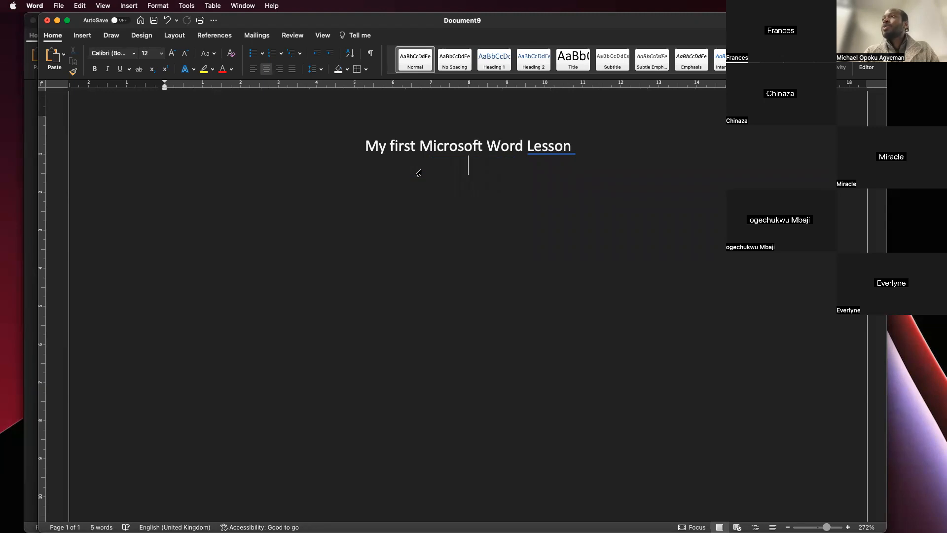
# - Left-align the line below the title and enter "This is my first left alignment." on it
pyautogui.click(254, 70)
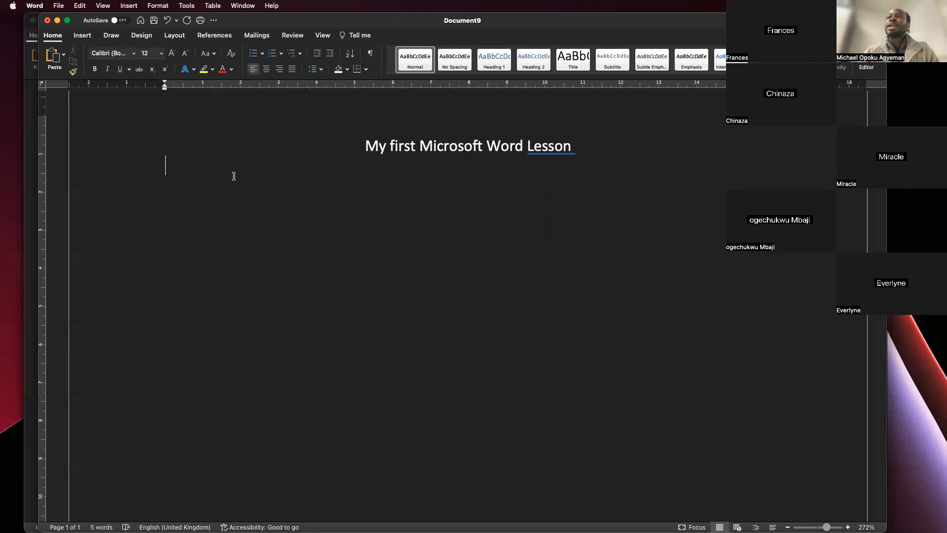
pyautogui.write('Th')
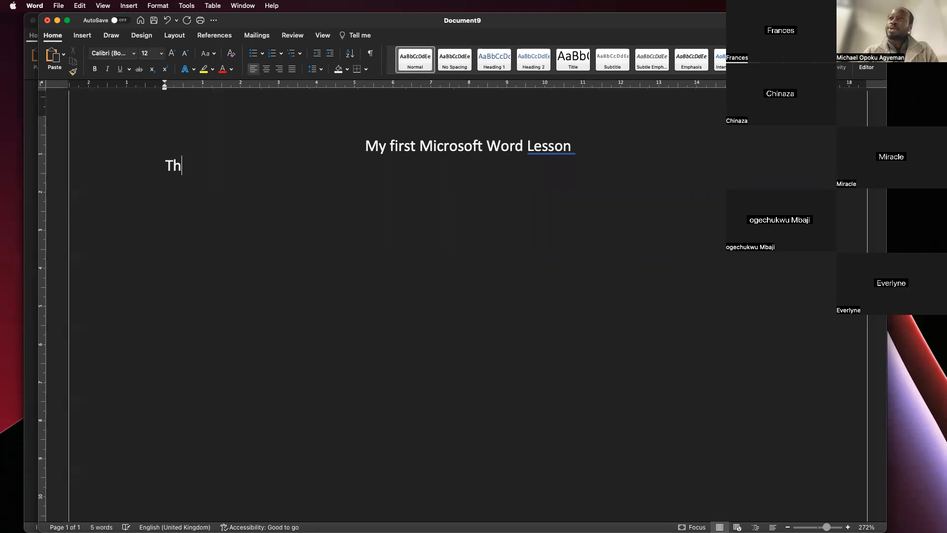
pyautogui.write('is is my ')
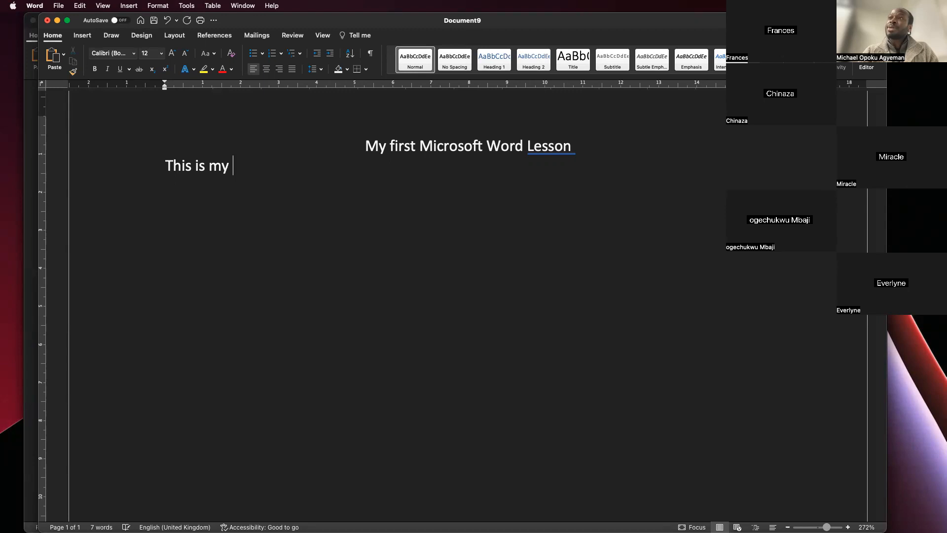
pyautogui.write('first left')
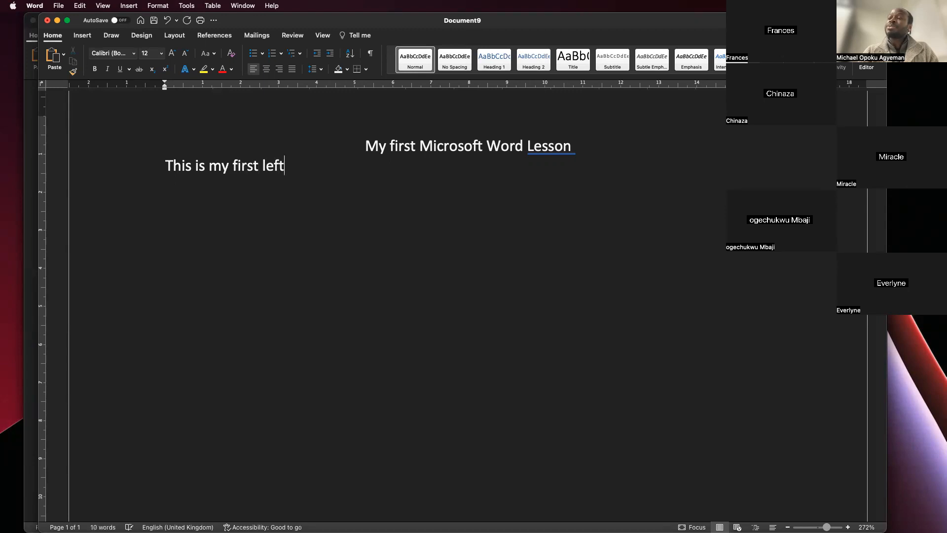
pyautogui.write(' alignment')
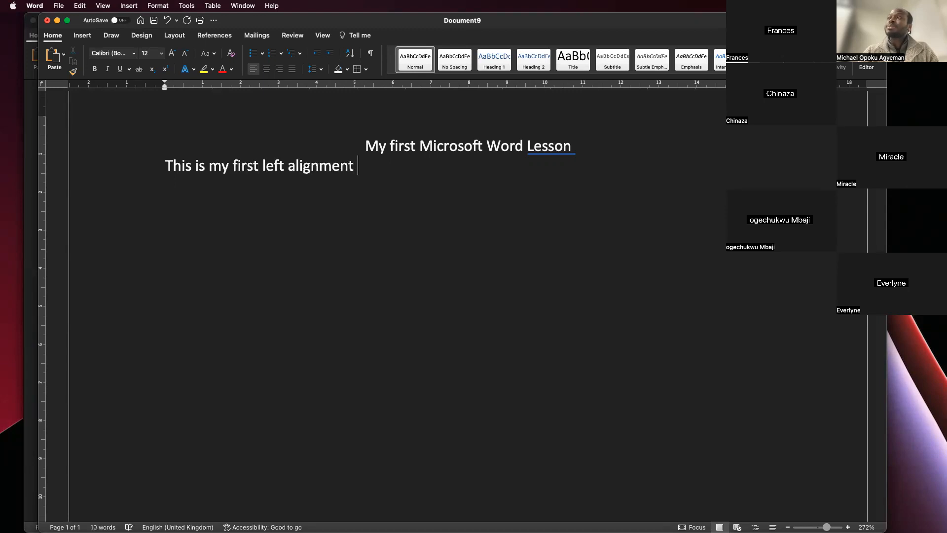
pyautogui.press('BackSpace')
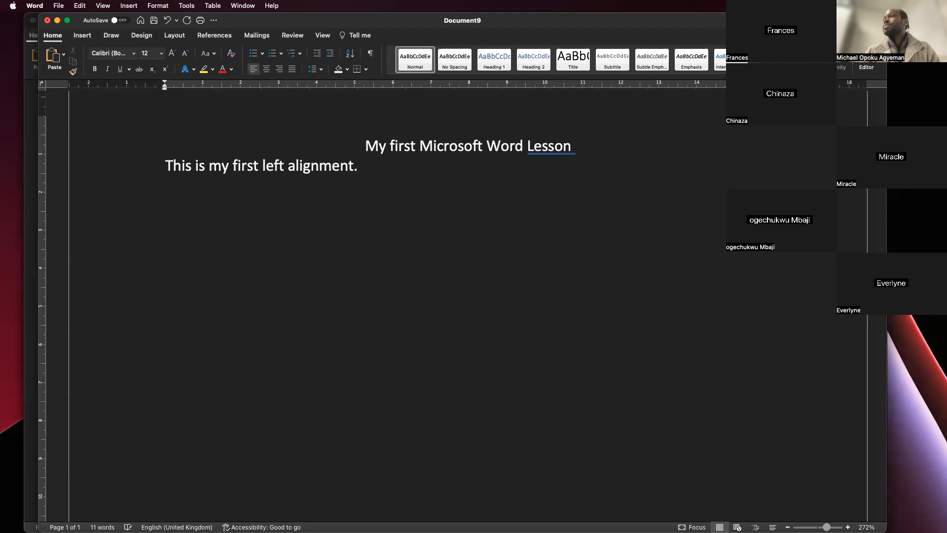
pyautogui.write('.')
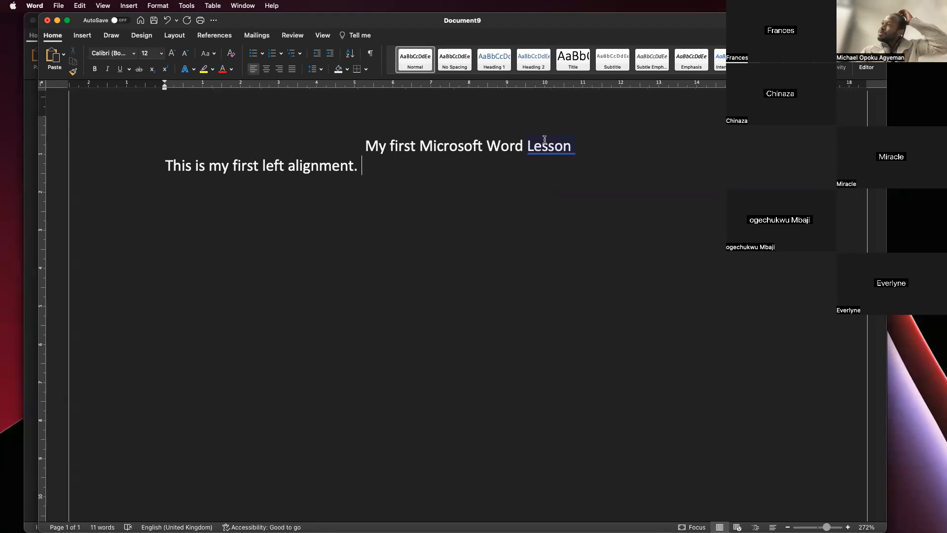
# - Remove the trailing space after the title and insert a blank line between it and the left-aligned sentence
pyautogui.click(577, 147)
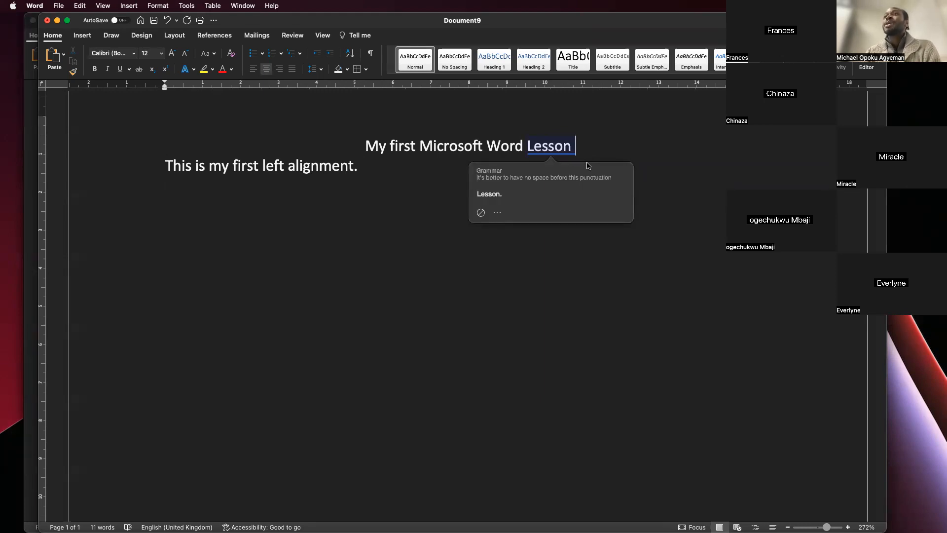
pyautogui.press('Escape')
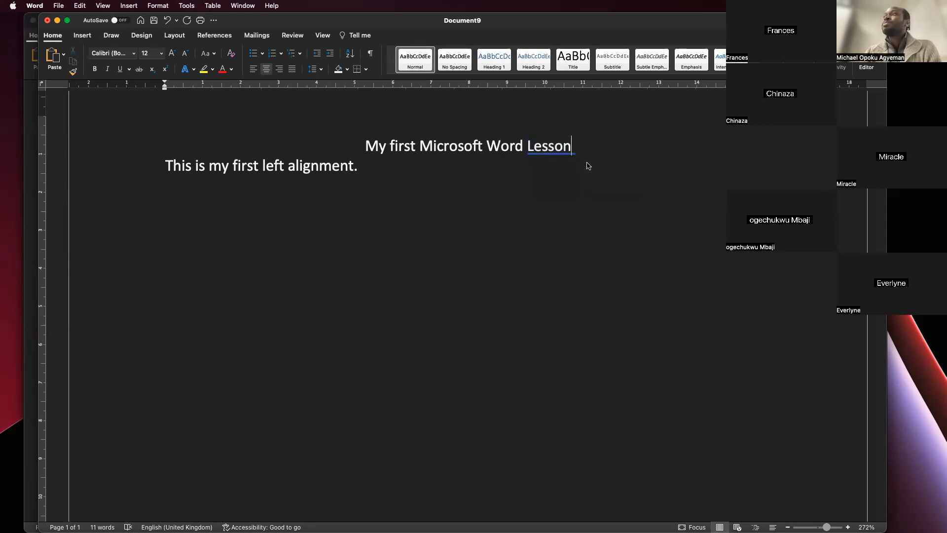
pyautogui.press('Return')
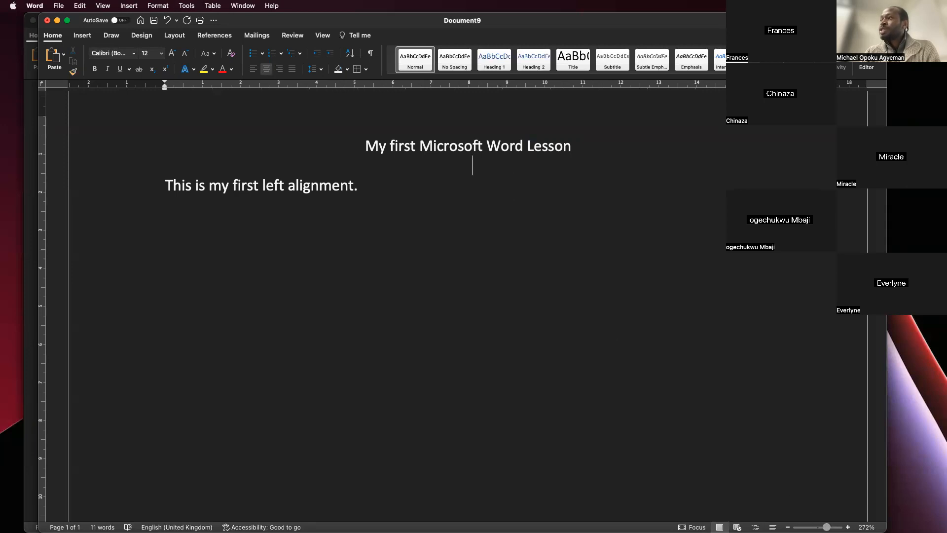
# - Compare the document at an enlarged zoom, at 100% and at page width, and check the Zoom dialog's options without changing them
pyautogui.moveTo(827, 526)
pyautogui.mouseDown()
pyautogui.moveTo(794, 526)
pyautogui.moveTo(829, 527)
pyautogui.mouseUp()
pyautogui.scroll(3, 468, 300)
pyautogui.scroll(-1, 468, 300)
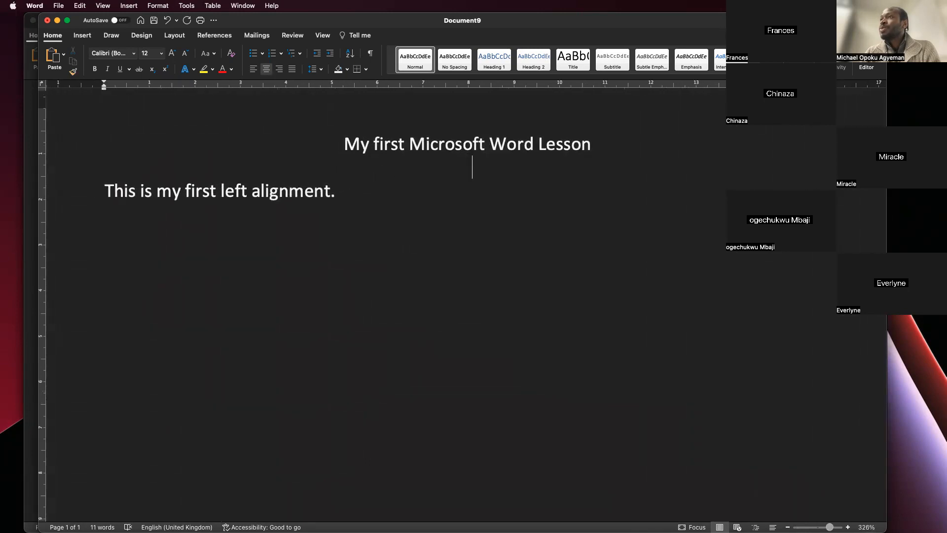
pyautogui.click(324, 39)
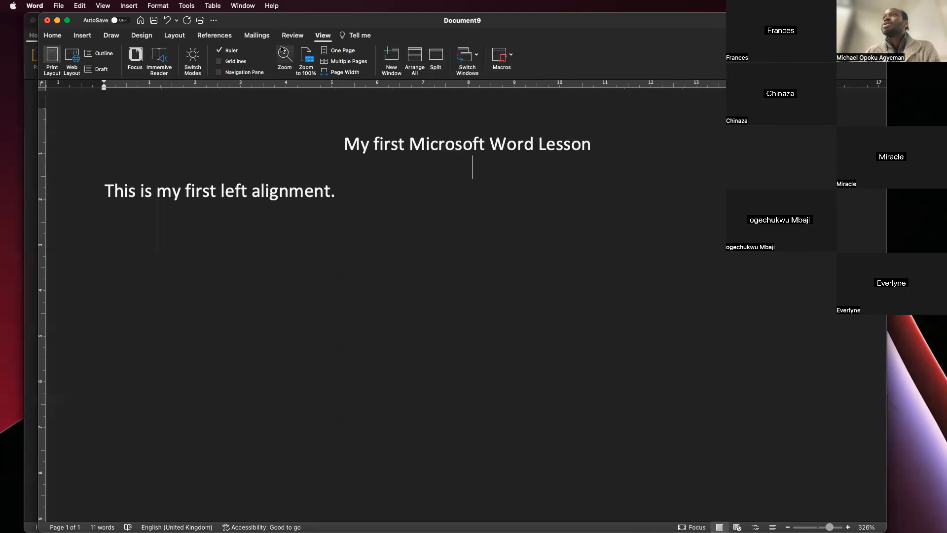
pyautogui.click(307, 74)
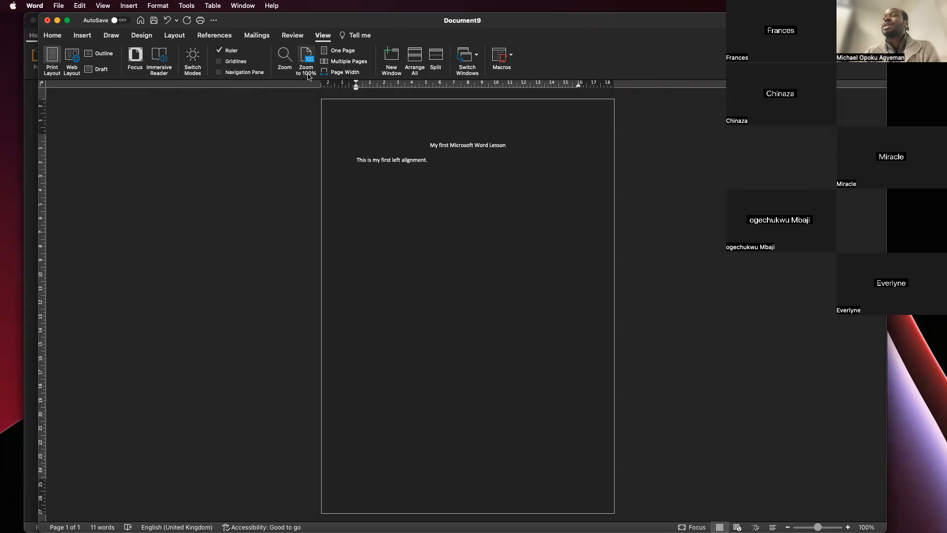
pyautogui.click(278, 56)
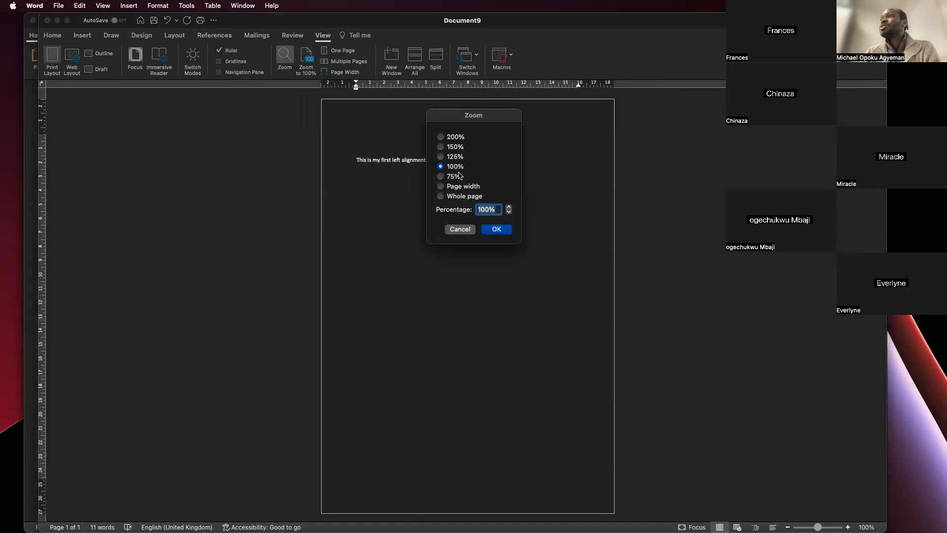
pyautogui.click(457, 228)
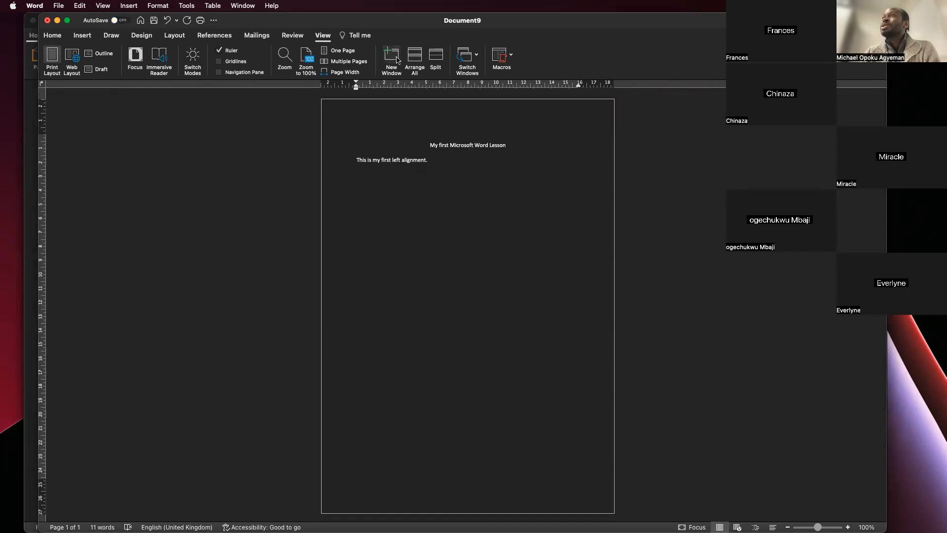
pyautogui.click(353, 74)
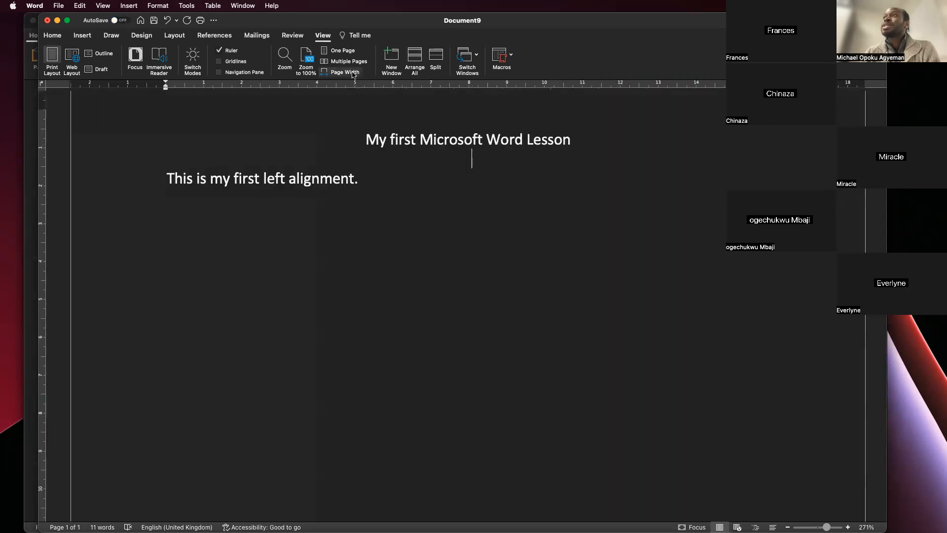
# - Insert a page break below the text and view the document in Multiple Pages and One Page views
pyautogui.click(353, 65)
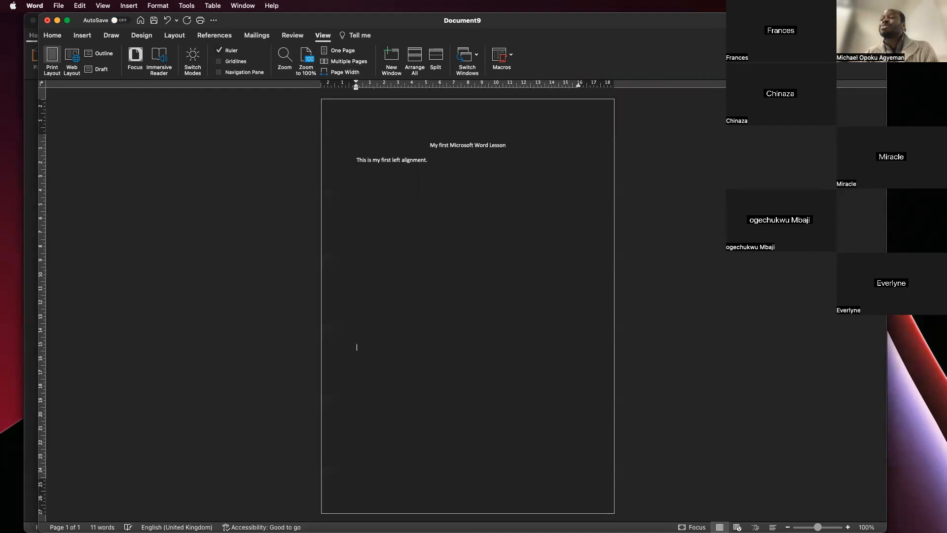
pyautogui.press('super+Return')
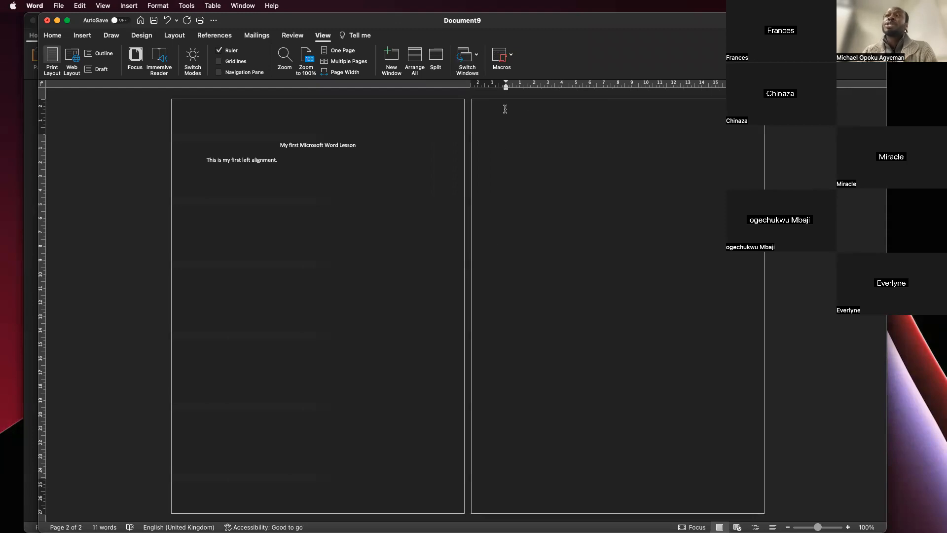
pyautogui.click(339, 50)
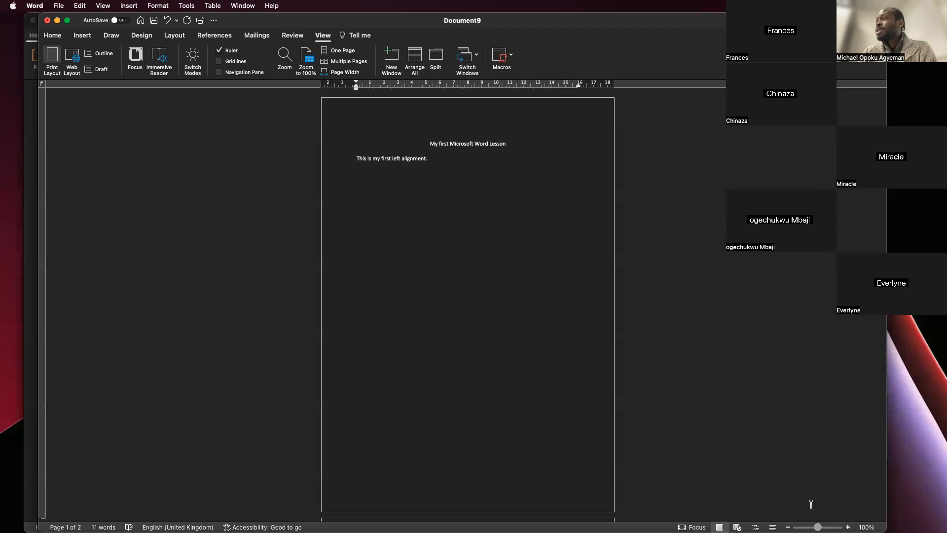
# - Dictate body text after "This is my first left alignment." plus a second, centred paragraph, and view the dictation settings without changing them
pyautogui.moveTo(817, 527); pyautogui.dragTo(829, 527)
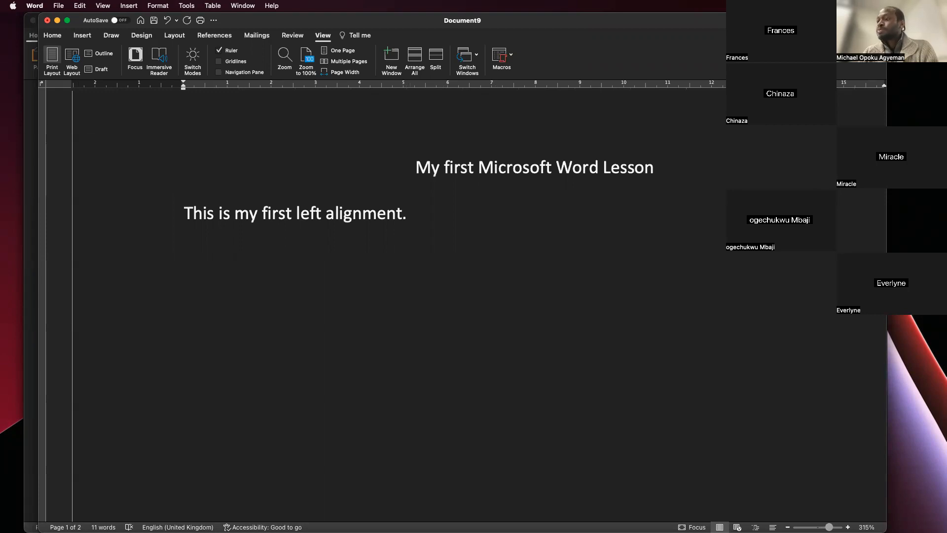
pyautogui.click(450, 214)
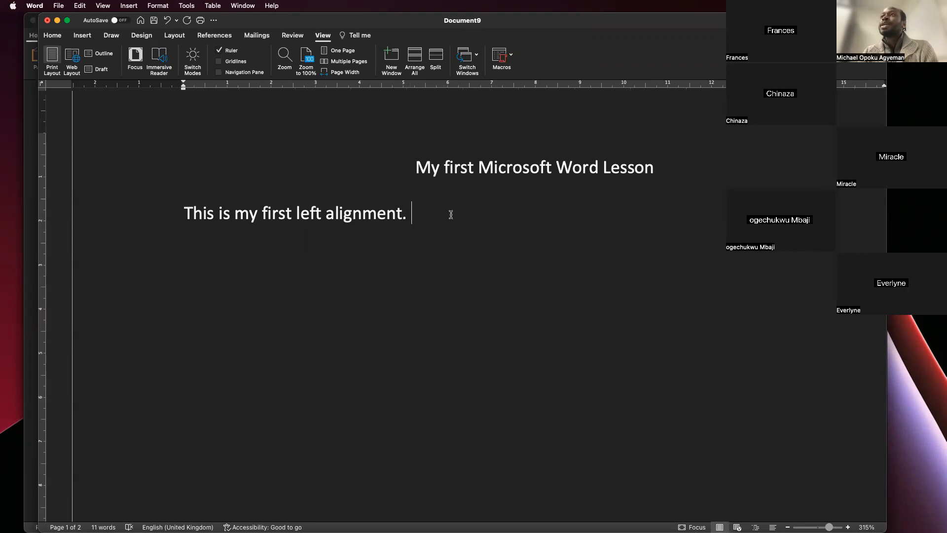
pyautogui.click(53, 35)
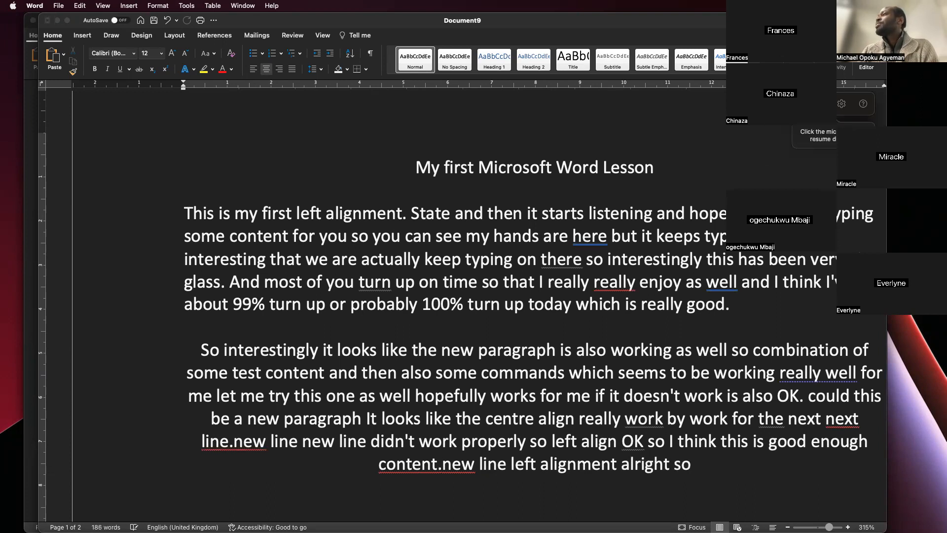
pyautogui.click(841, 103)
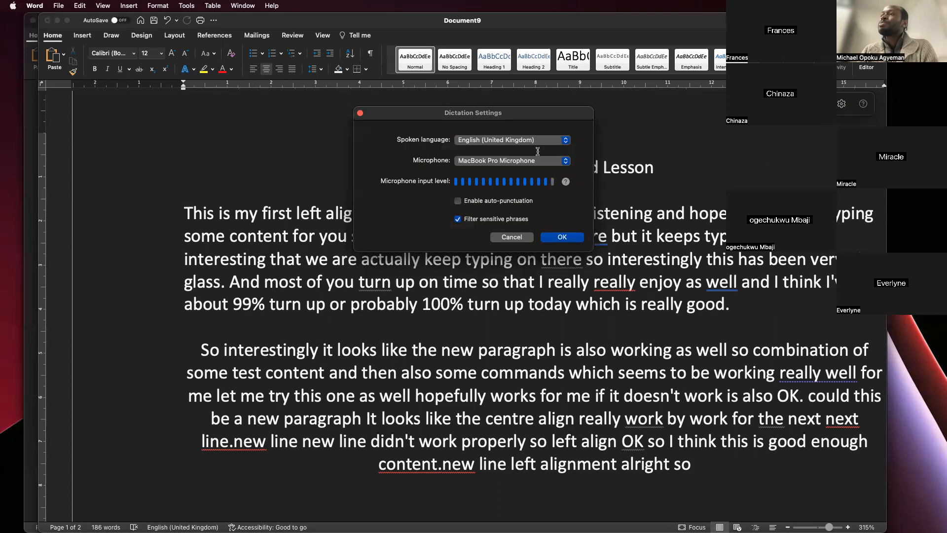
pyautogui.click(521, 238)
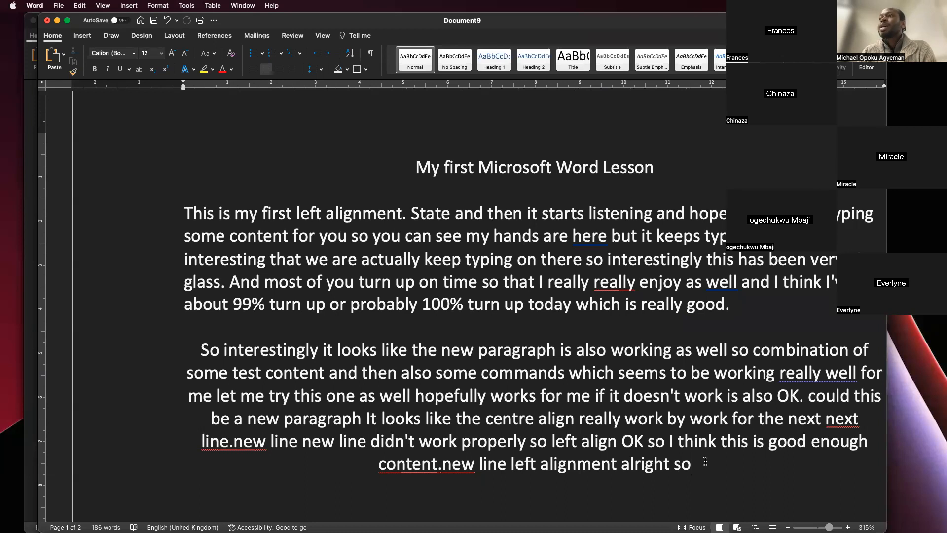
# - Select the entire second body paragraph and left-align it
pyautogui.moveTo(702, 465); pyautogui.dragTo(207, 354)
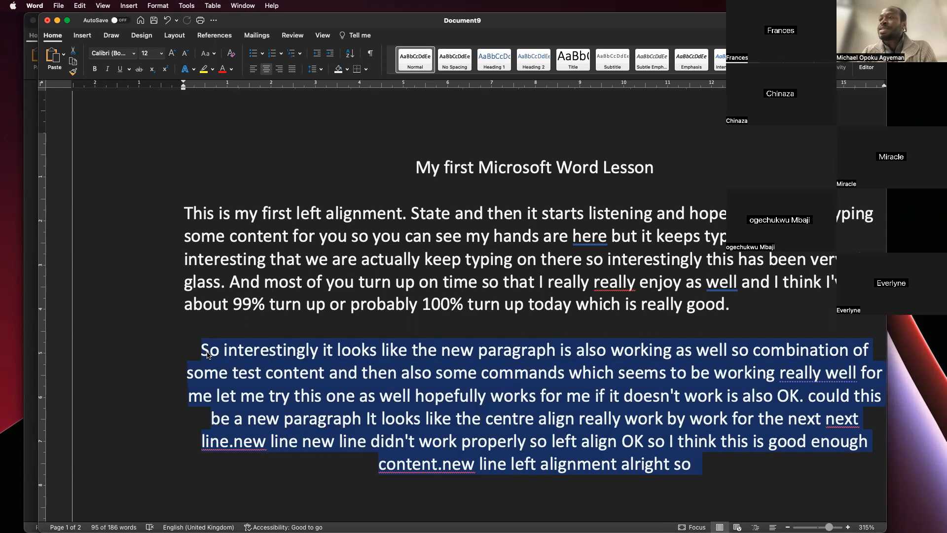
pyautogui.click(694, 466)
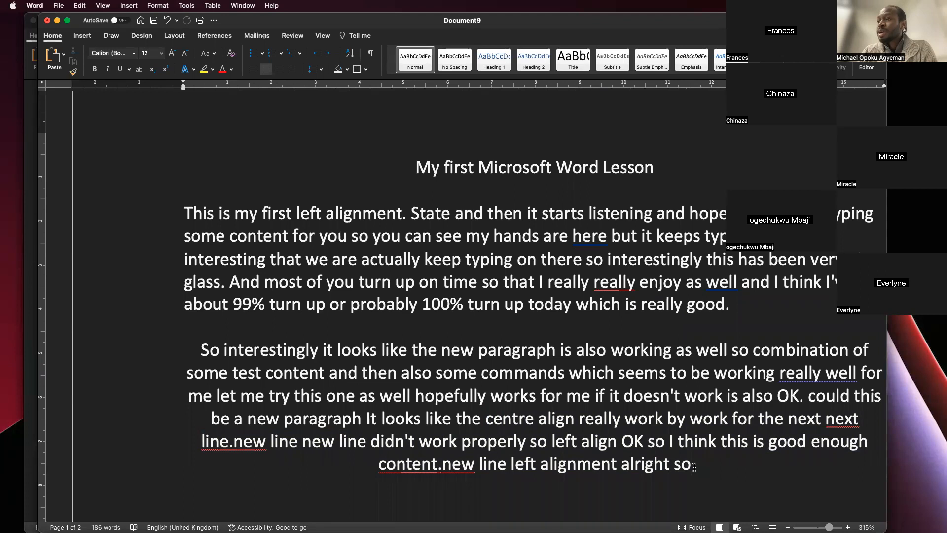
pyautogui.moveTo(694, 466); pyautogui.dragTo(475, 415)
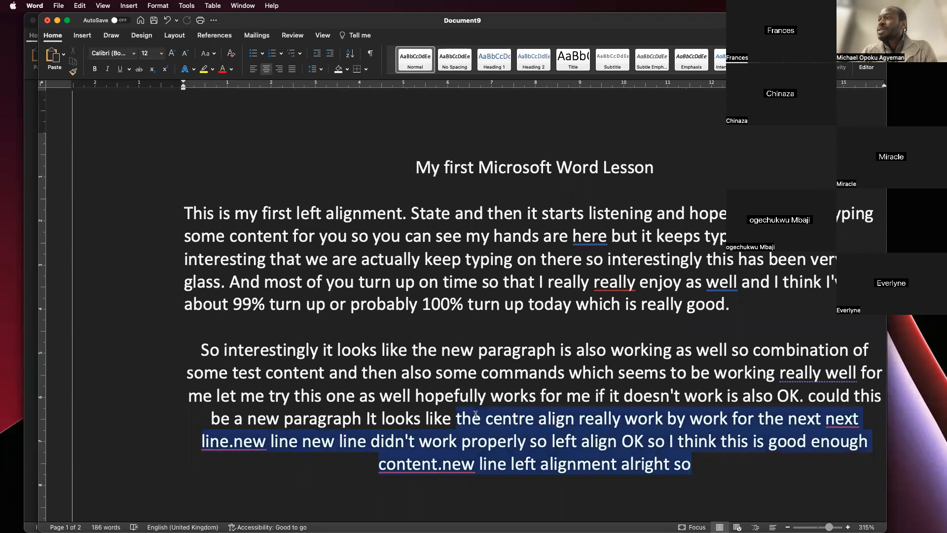
pyautogui.click(692, 463)
pyautogui.moveTo(691, 463); pyautogui.dragTo(217, 347)
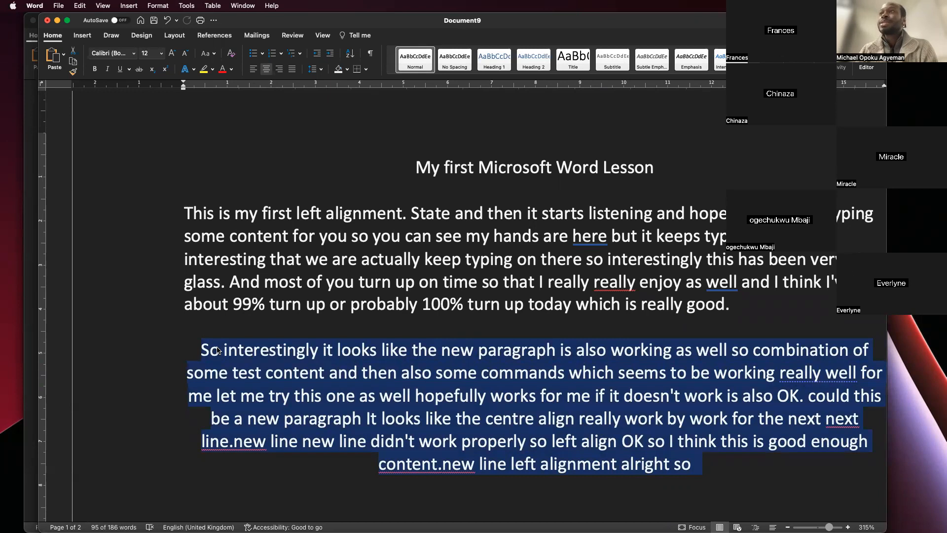
pyautogui.click(254, 71)
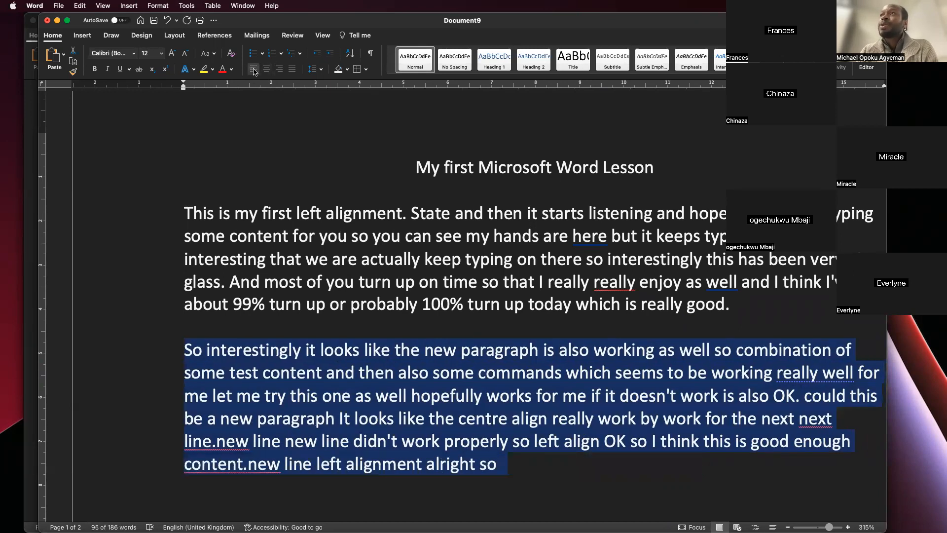
# - Try centre, left and right alignment in turn on the second body paragraph, finishing with left alignment
pyautogui.click(264, 70)
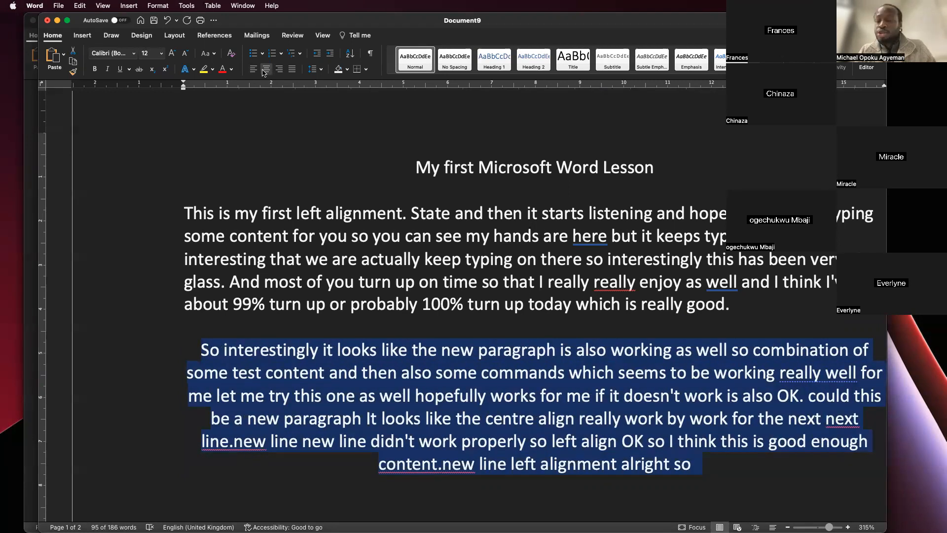
pyautogui.click(264, 72)
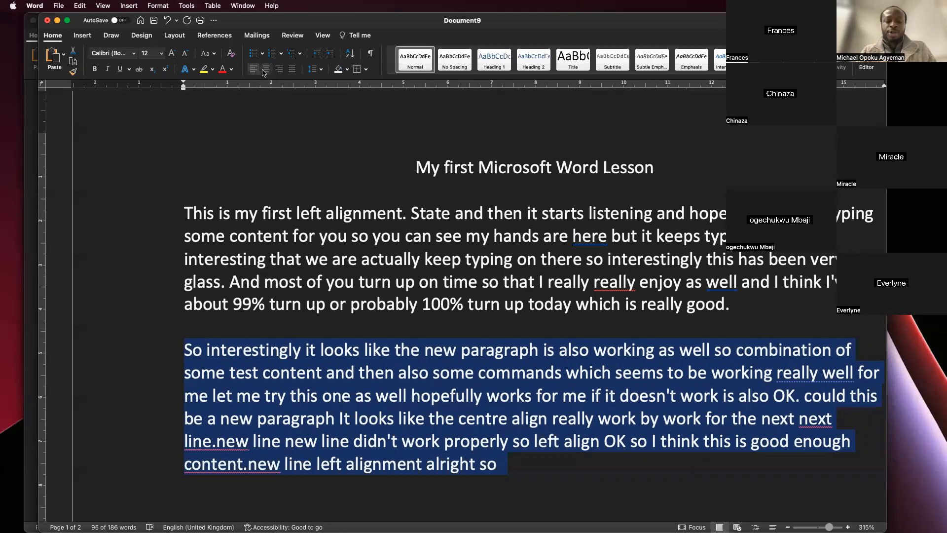
pyautogui.click(265, 72)
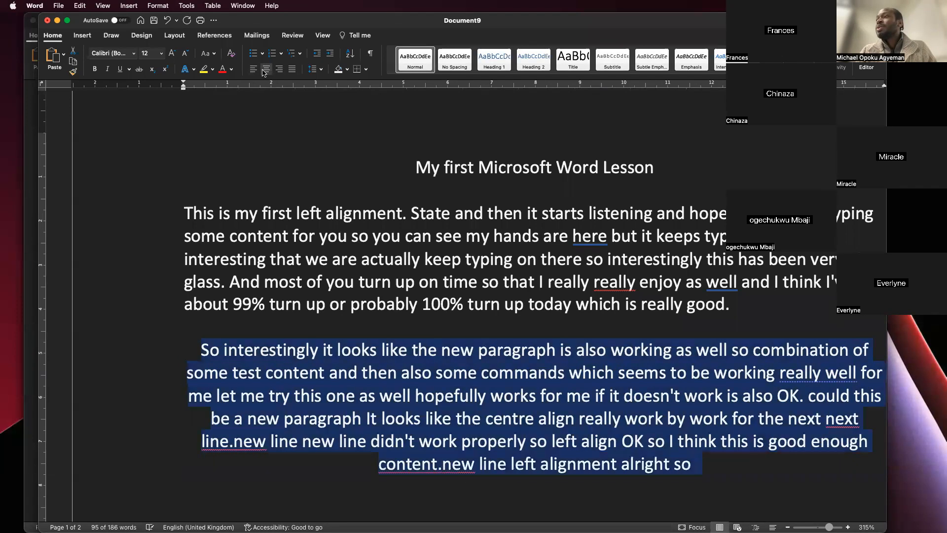
pyautogui.press('super+r')
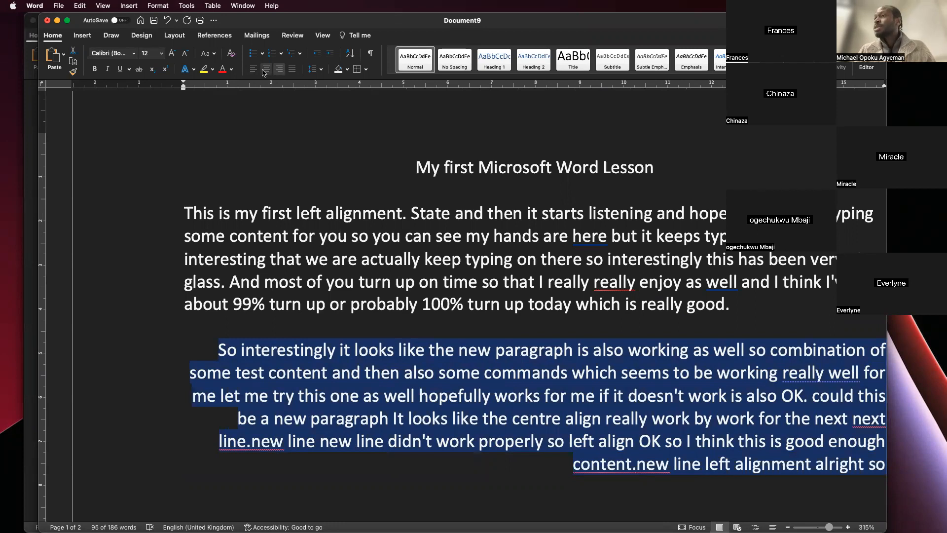
pyautogui.click(265, 72)
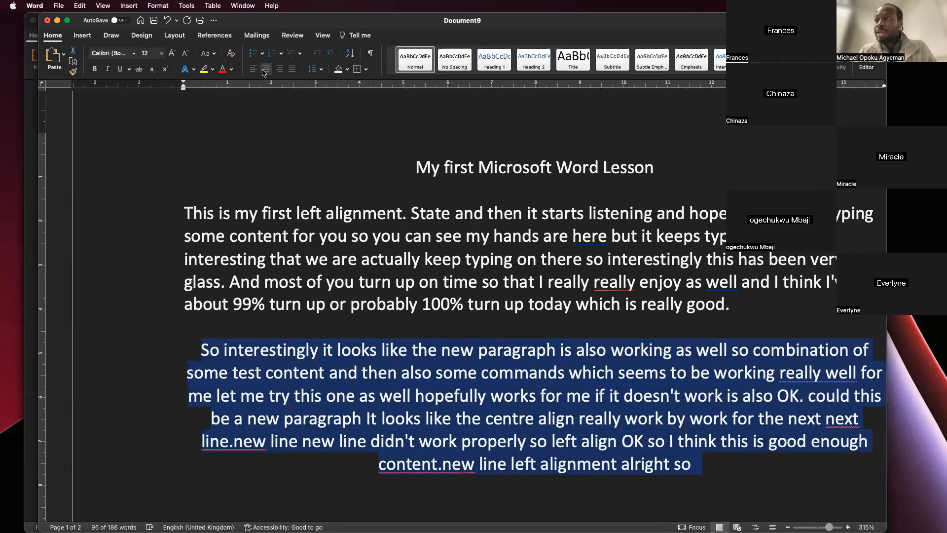
pyautogui.press('super+l')
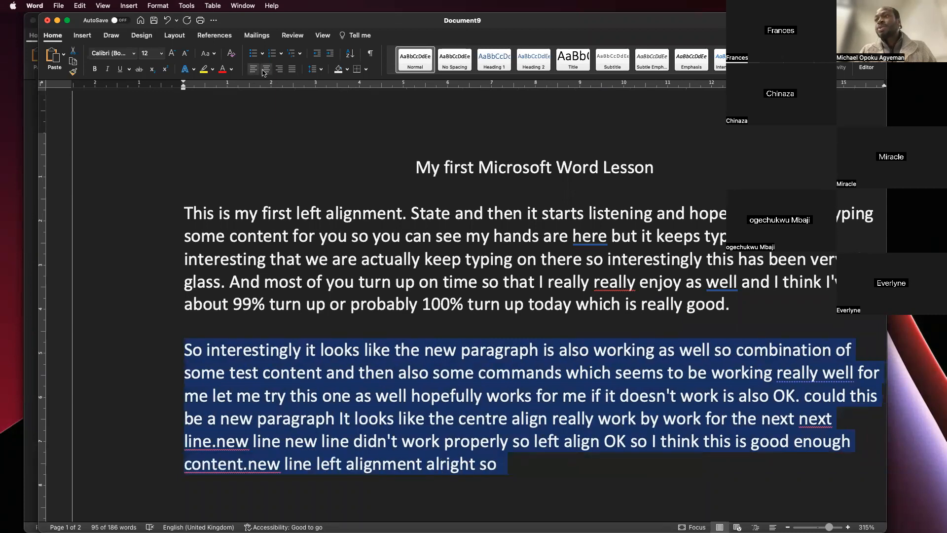
pyautogui.press('super+r')
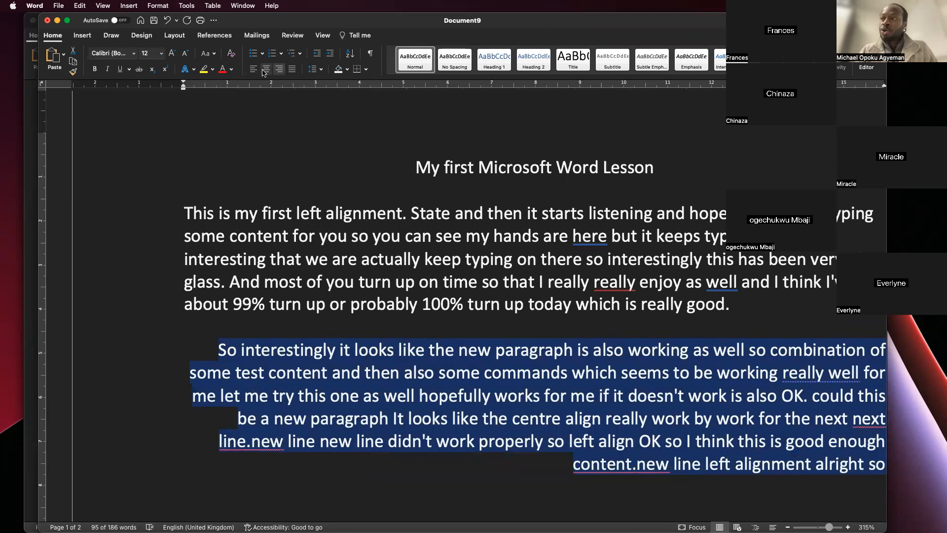
pyautogui.press('super+l')
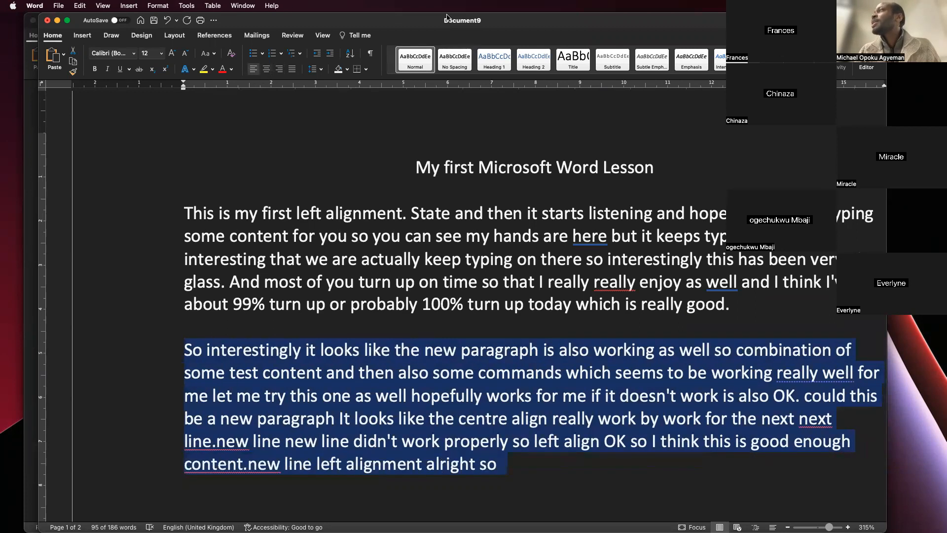
# - Widen the document window and look at the Save and Save As dialogs without saving the file
pyautogui.moveTo(886, 195); pyautogui.dragTo(916, 194)
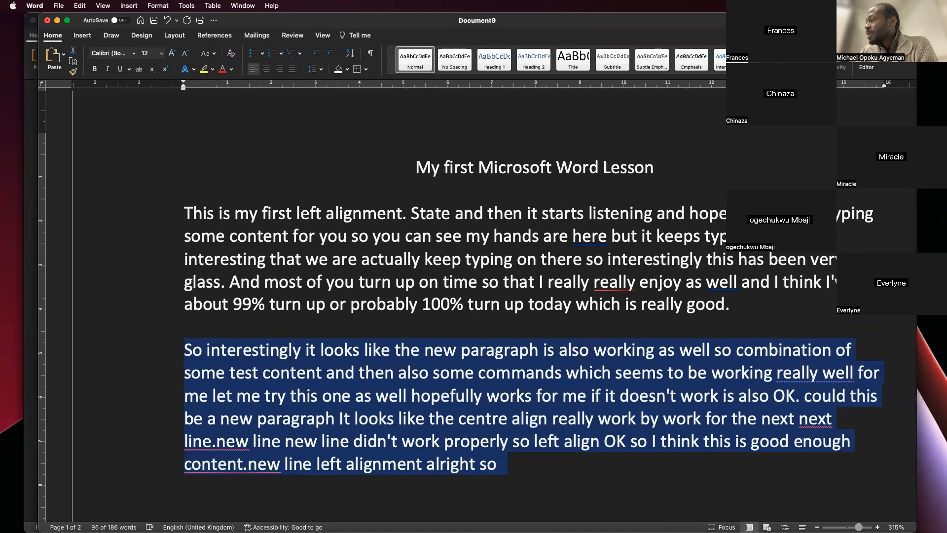
pyautogui.press('super+s')
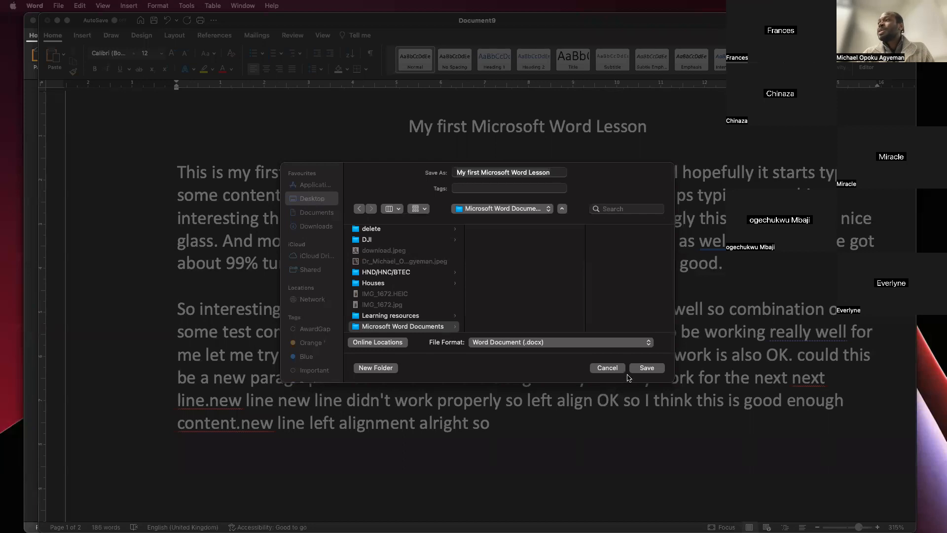
pyautogui.click(609, 367)
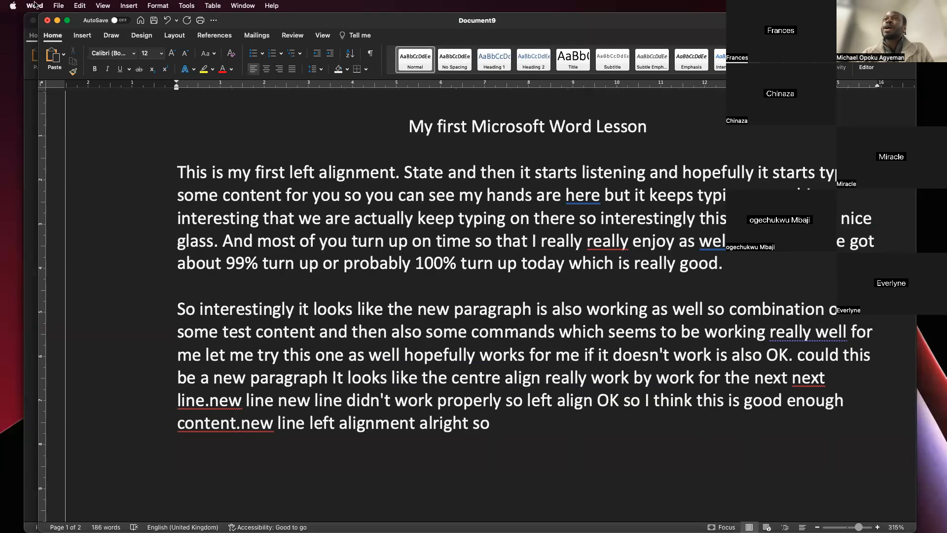
pyautogui.click(58, 6)
pyautogui.click(75, 89)
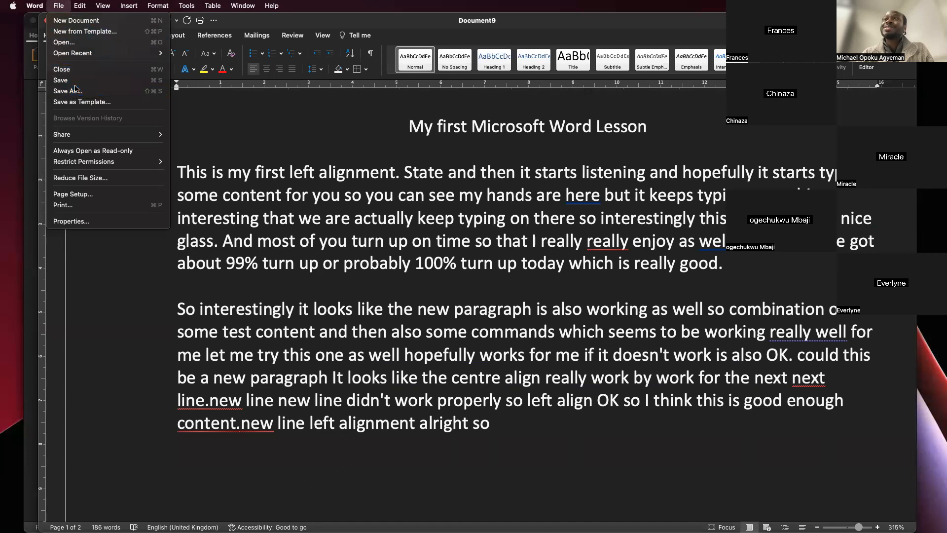
pyautogui.click(610, 369)
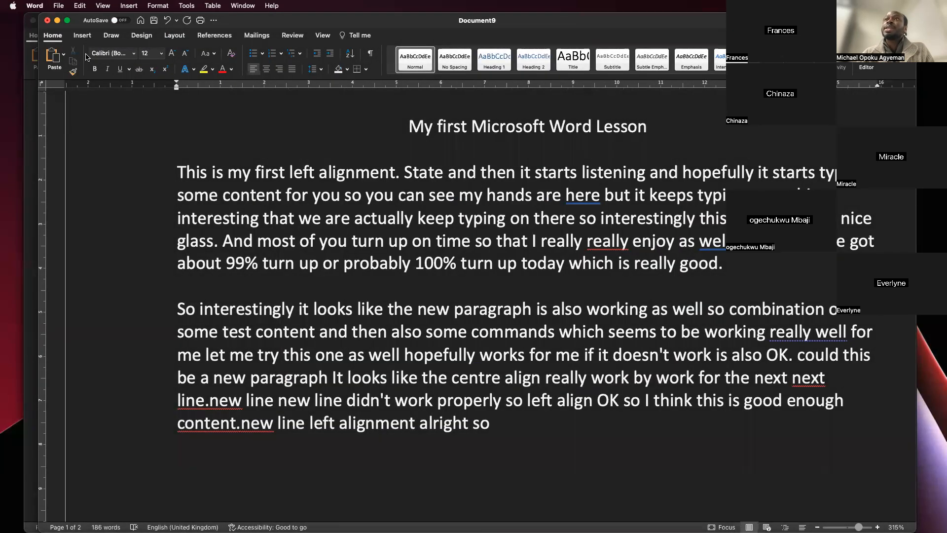
# - View the AutoSave upload dialog without turning AutoSave on, and return the cursor to the first body paragraph
pyautogui.click(124, 21)
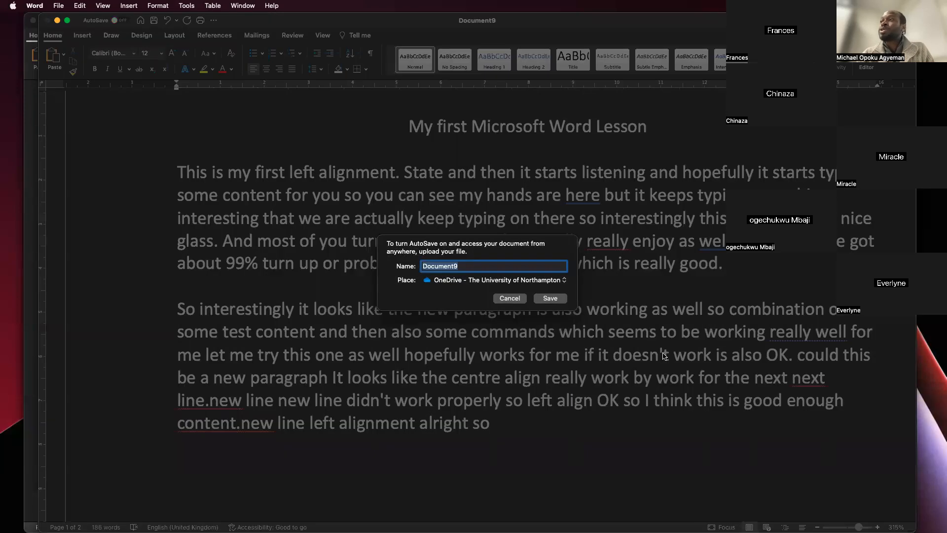
pyautogui.click(514, 297)
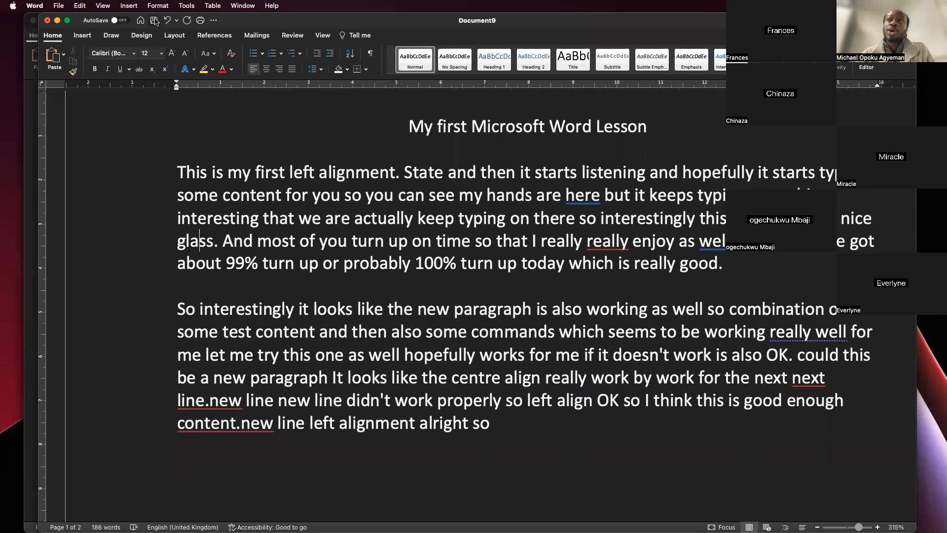
pyautogui.click(224, 177)
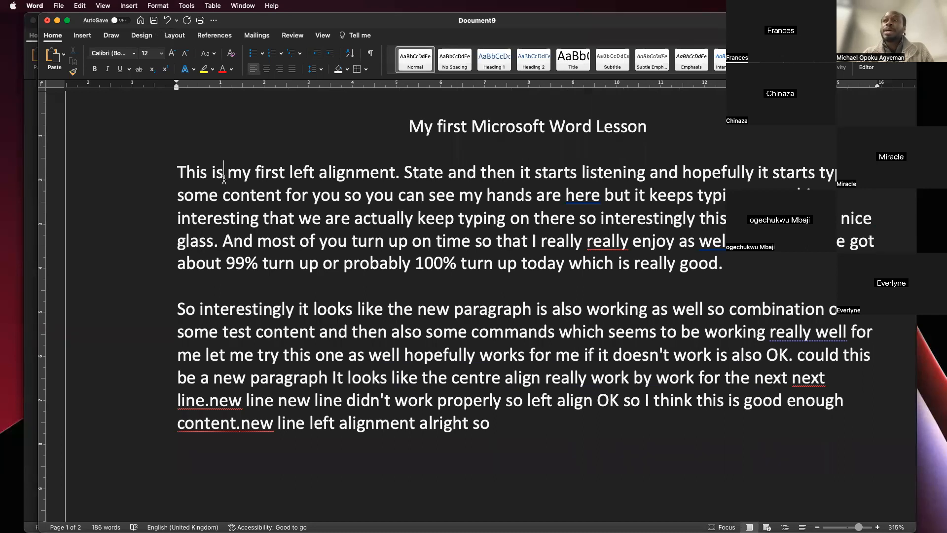
# - Start saving the document and choose the Microsoft Word Documents folder on the Desktop as its location
pyautogui.press('super+s')
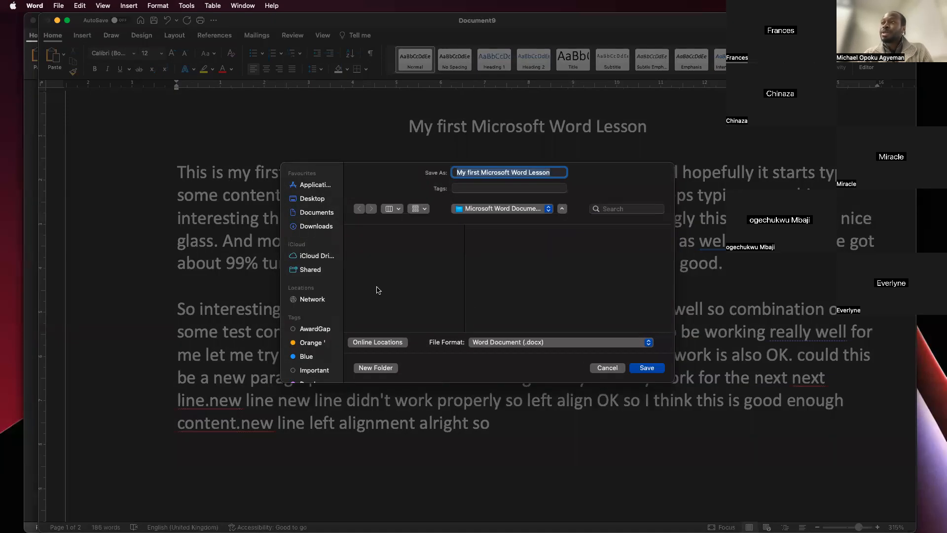
pyautogui.click(313, 198)
pyautogui.scroll(-5, 422, 302)
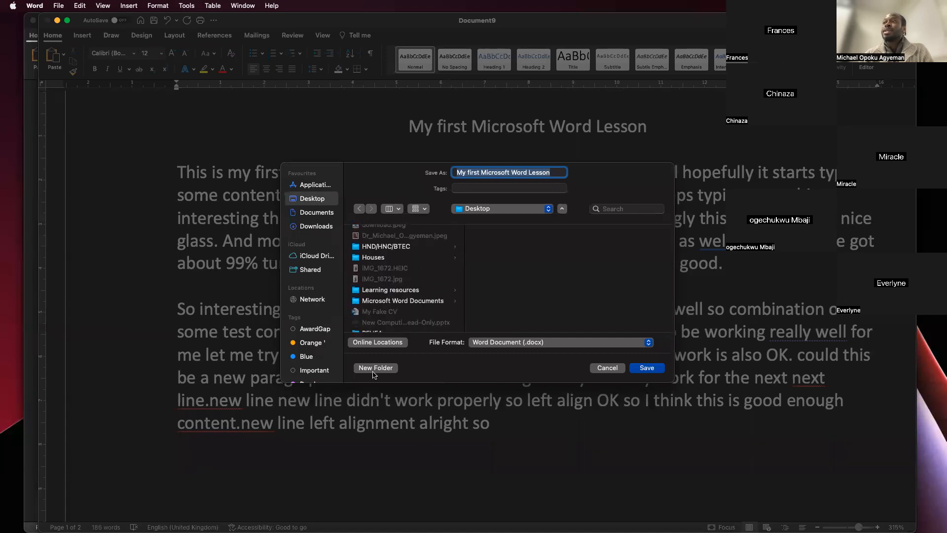
pyautogui.click(411, 302)
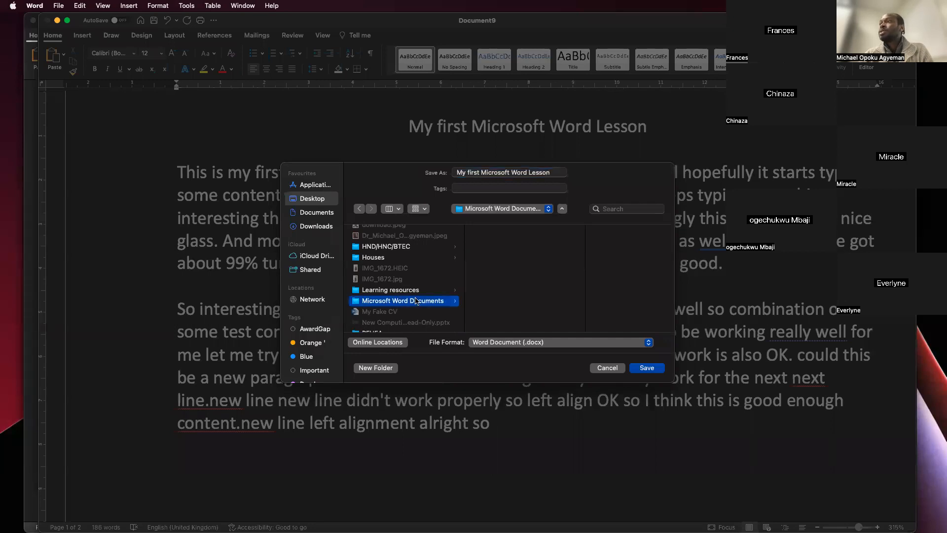
# - Replace the suggested file name with "My first document"
pyautogui.click(555, 173)
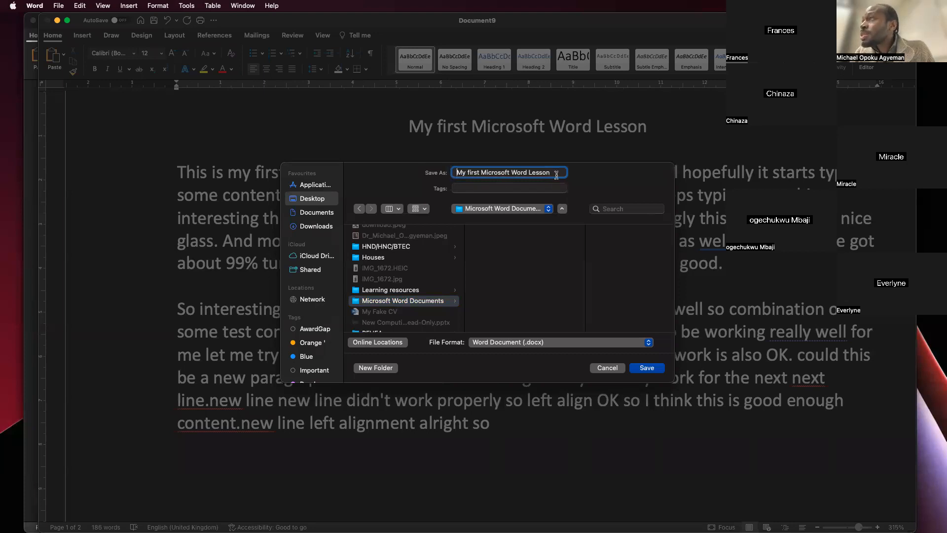
pyautogui.press('super+a')
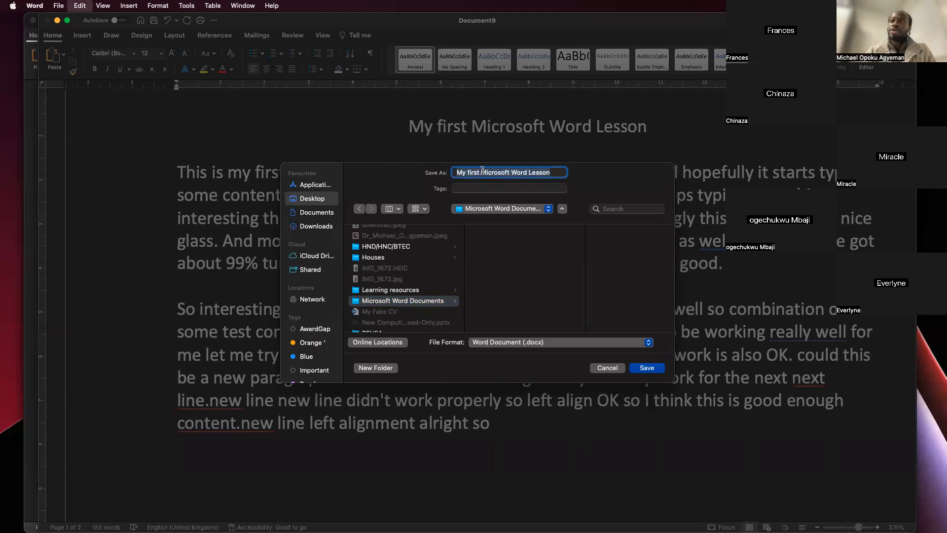
pyautogui.write('First document')
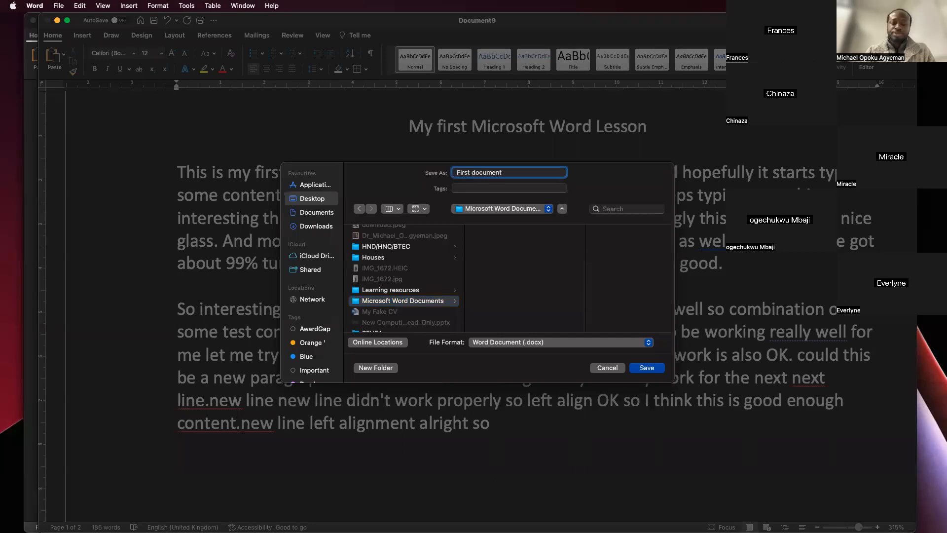
pyautogui.write('Muy')
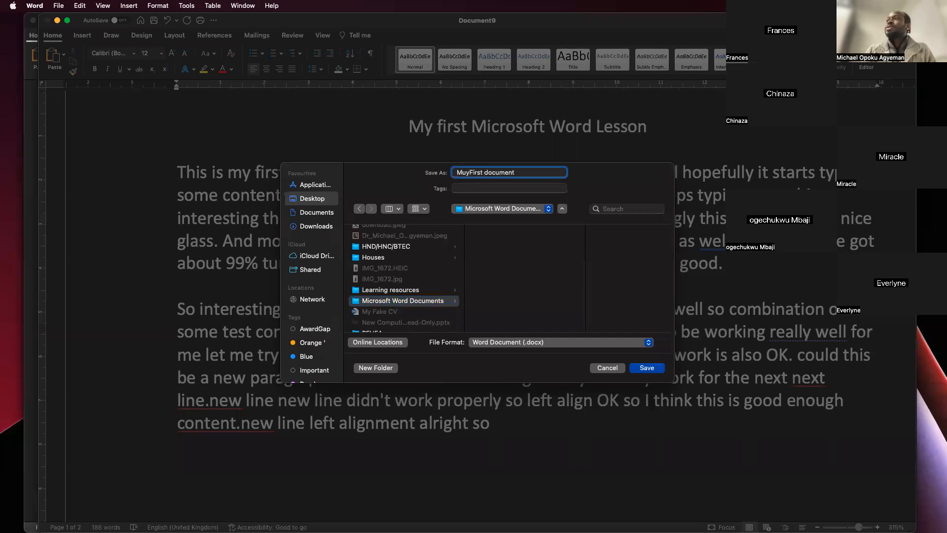
pyautogui.press('BackSpace')
pyautogui.press('BackSpace')
pyautogui.write('y')
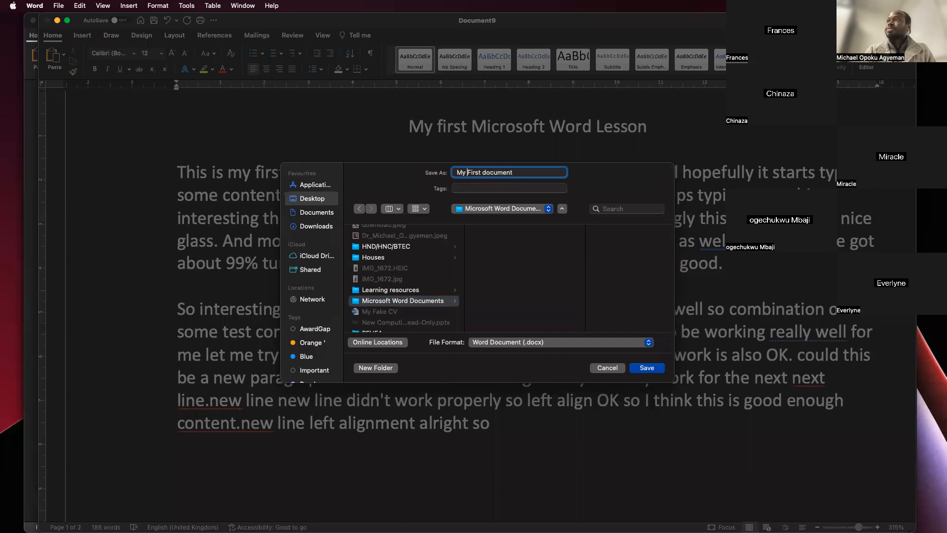
pyautogui.press('BackSpace')
pyautogui.write('f')
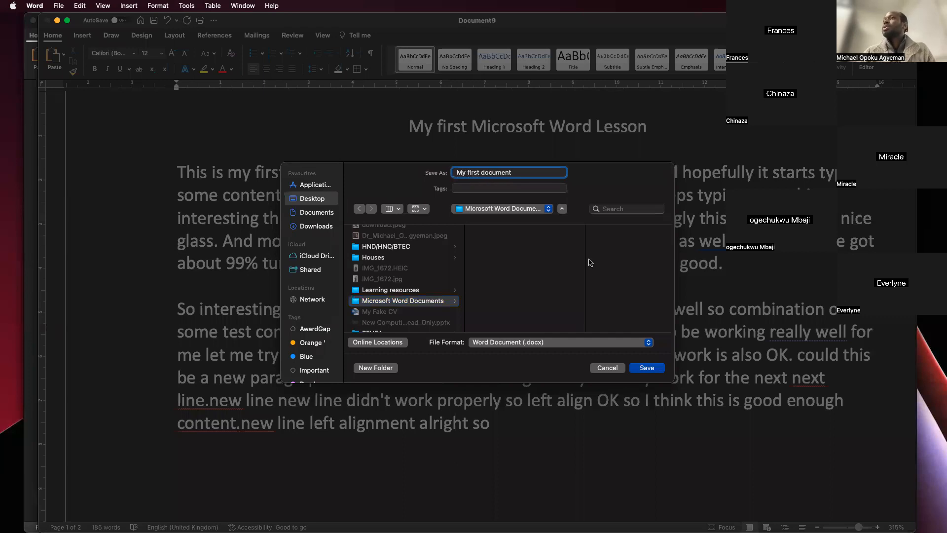
# - Look through the available file formats, keep Word Document (.docx), and save the file
pyautogui.click(617, 342)
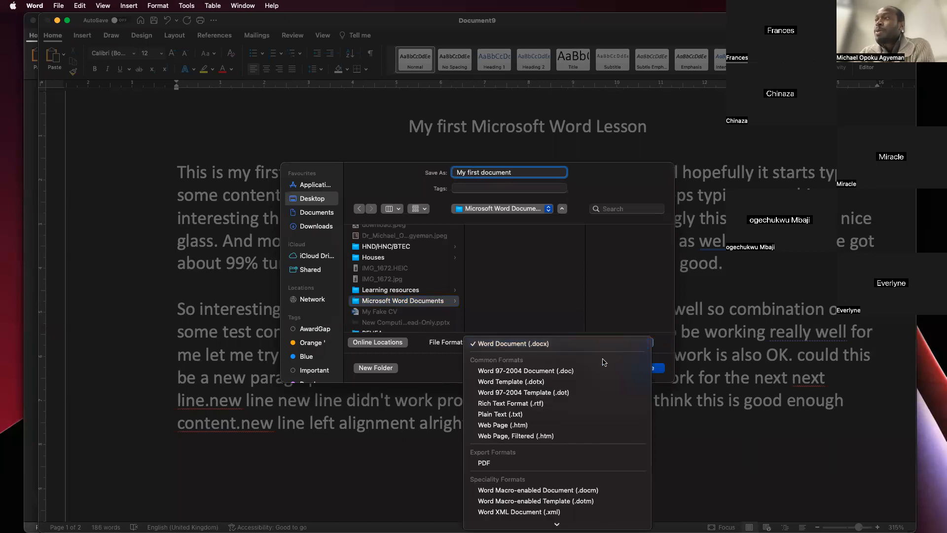
pyautogui.click(600, 344)
pyautogui.click(600, 344)
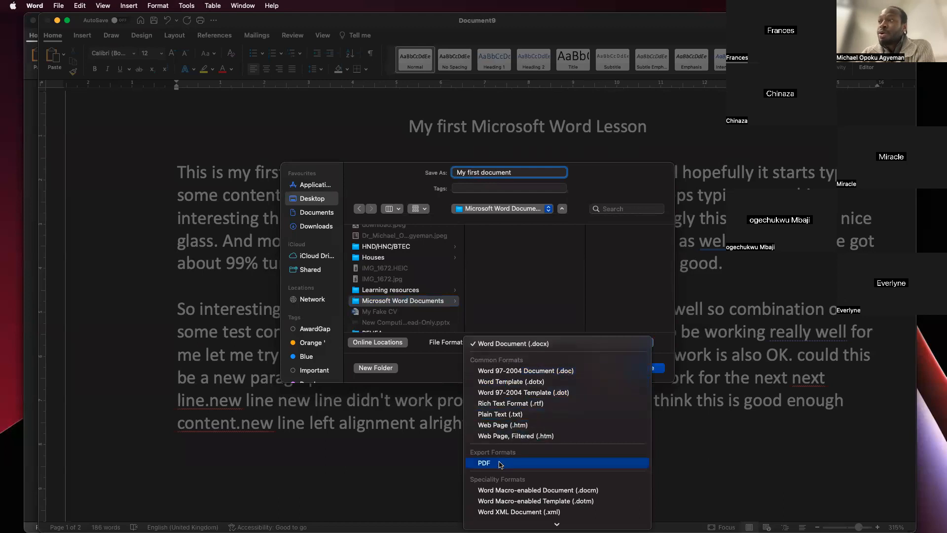
pyautogui.moveTo(511, 524)
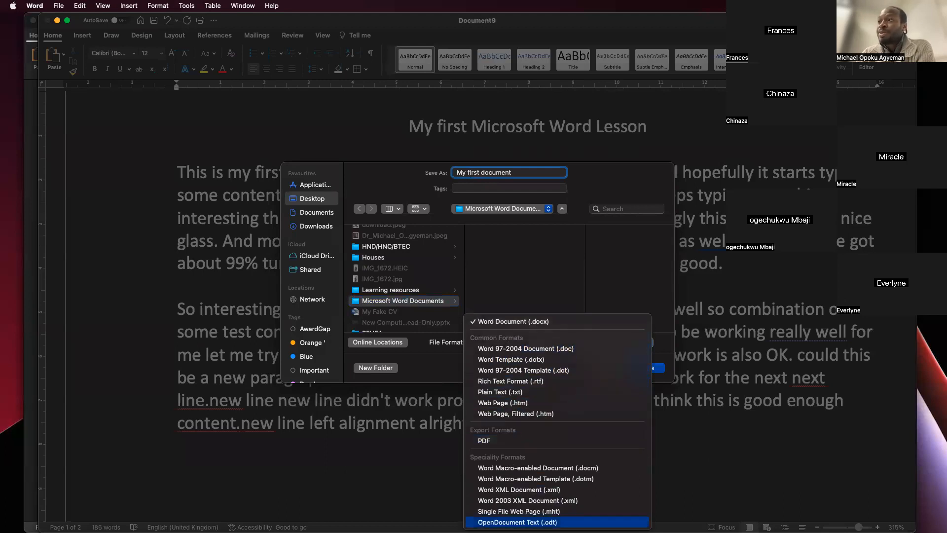
pyautogui.click(518, 249)
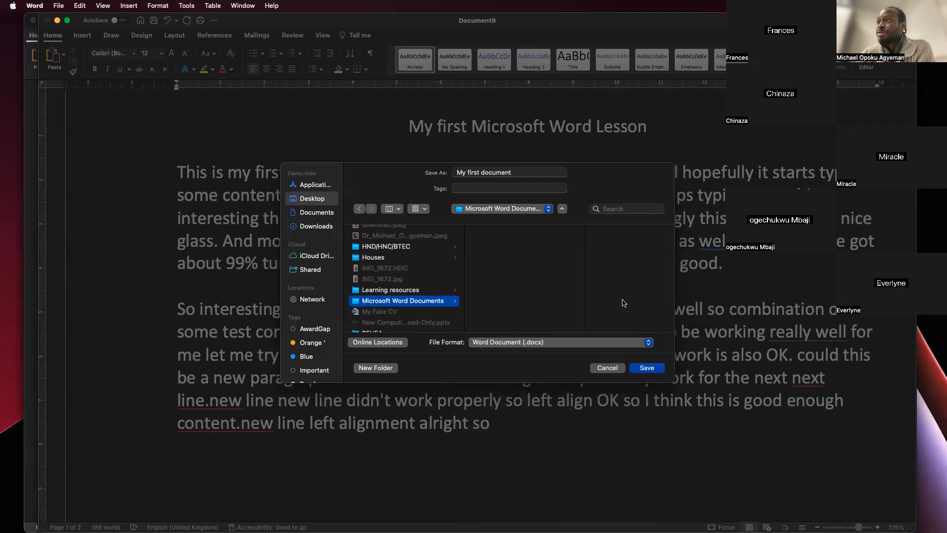
pyautogui.click(644, 368)
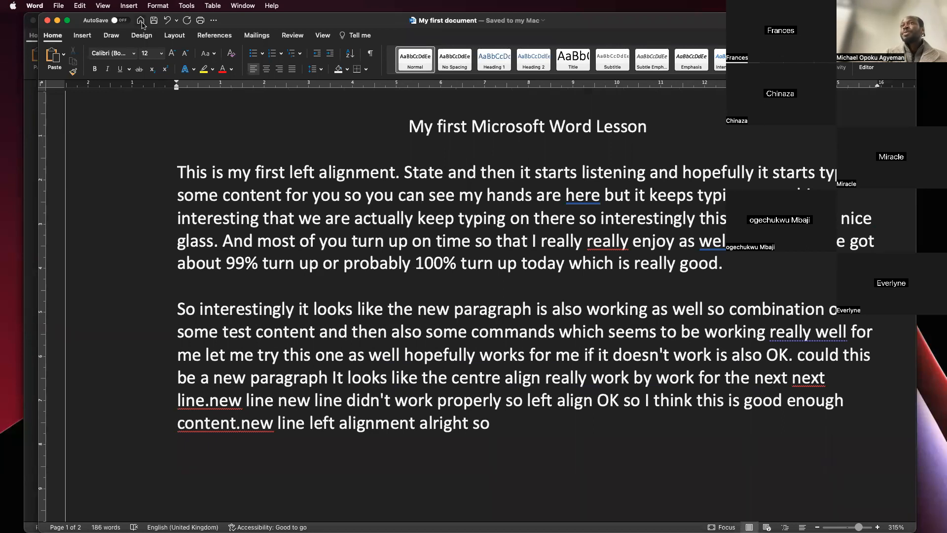
pyautogui.click(121, 21)
pyautogui.click(513, 296)
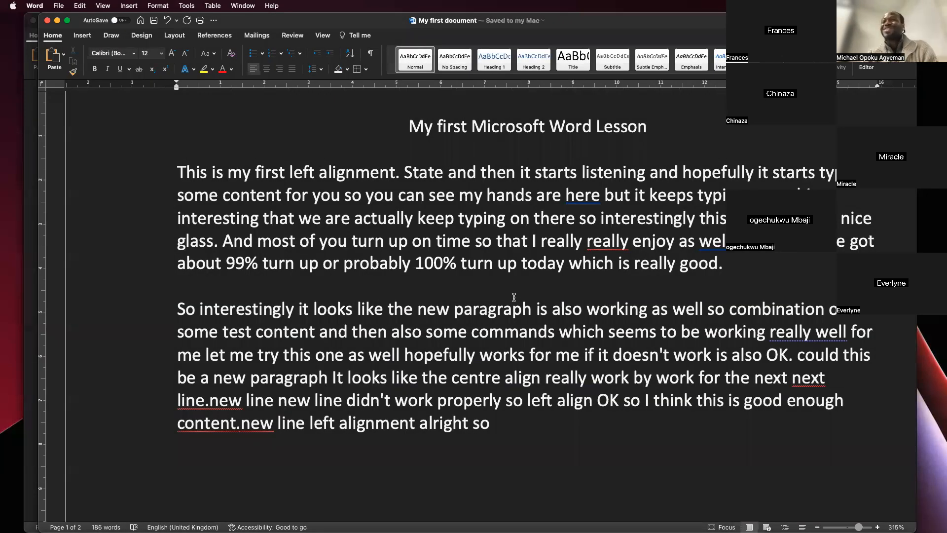